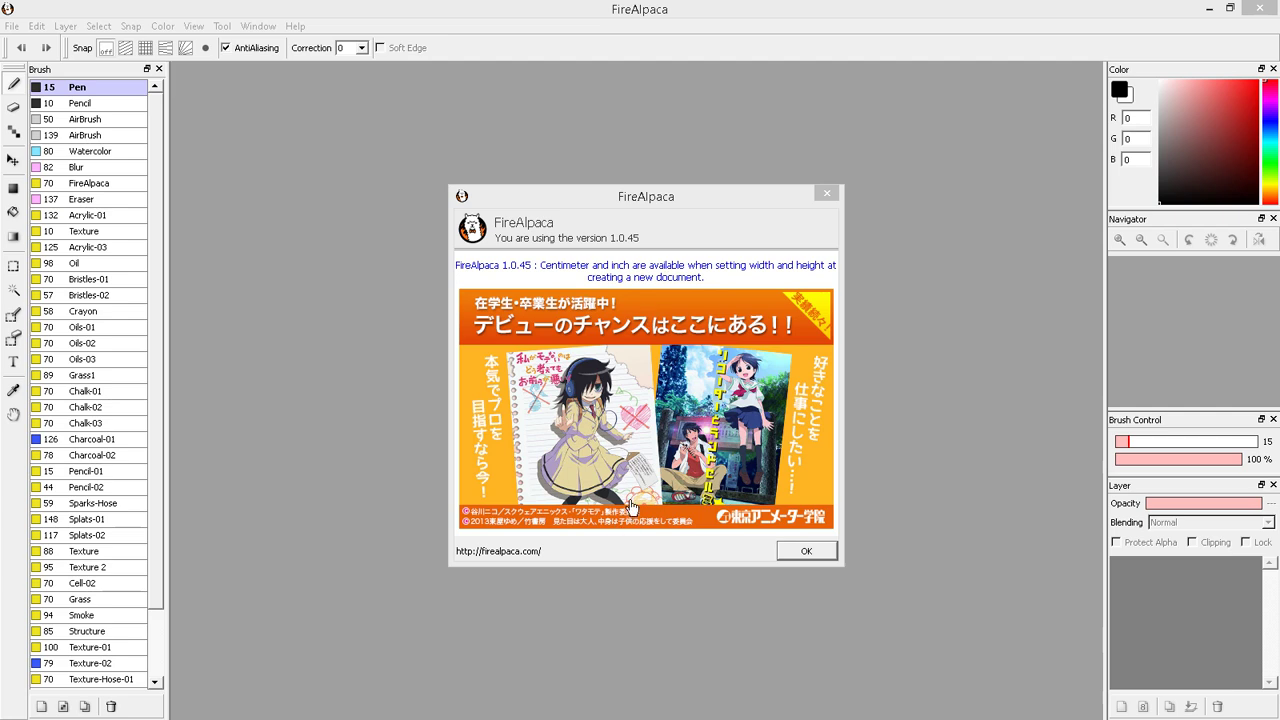
Dismiss the version notice and create a new 3200 × 2600 pixel canvas at 350 dpi
click(806, 553)
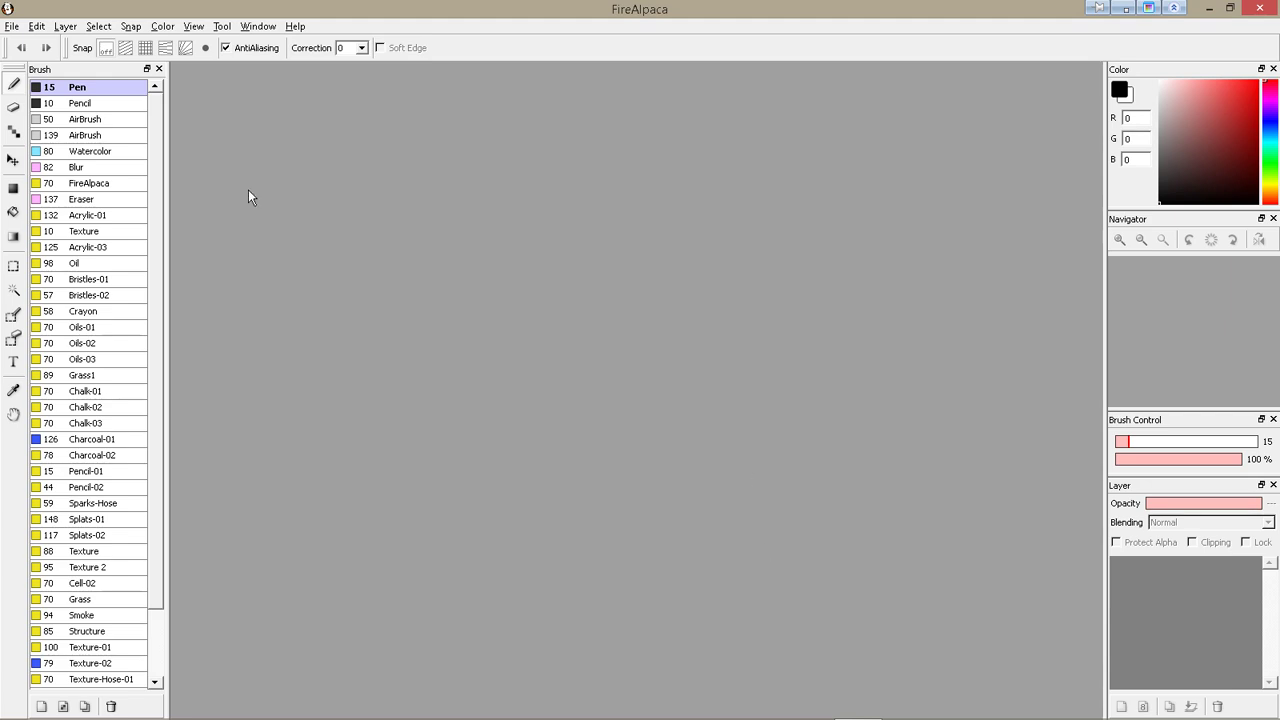
click(12, 27)
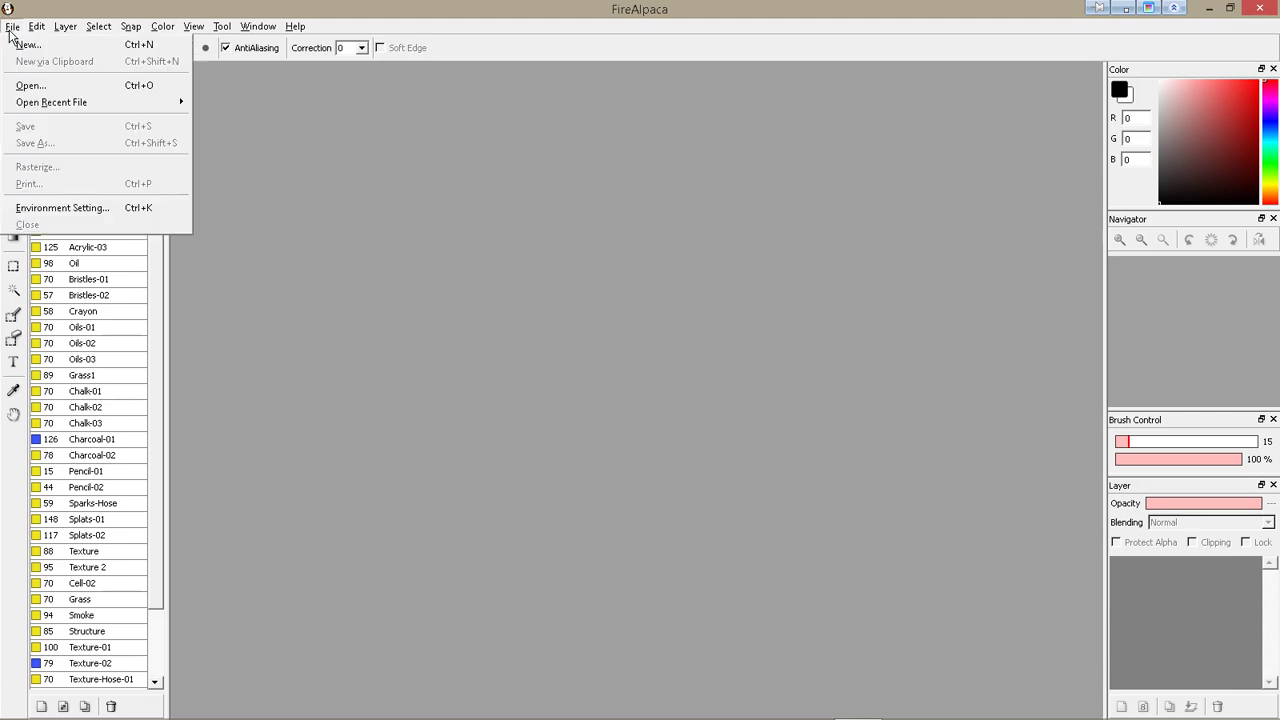
click(18, 45)
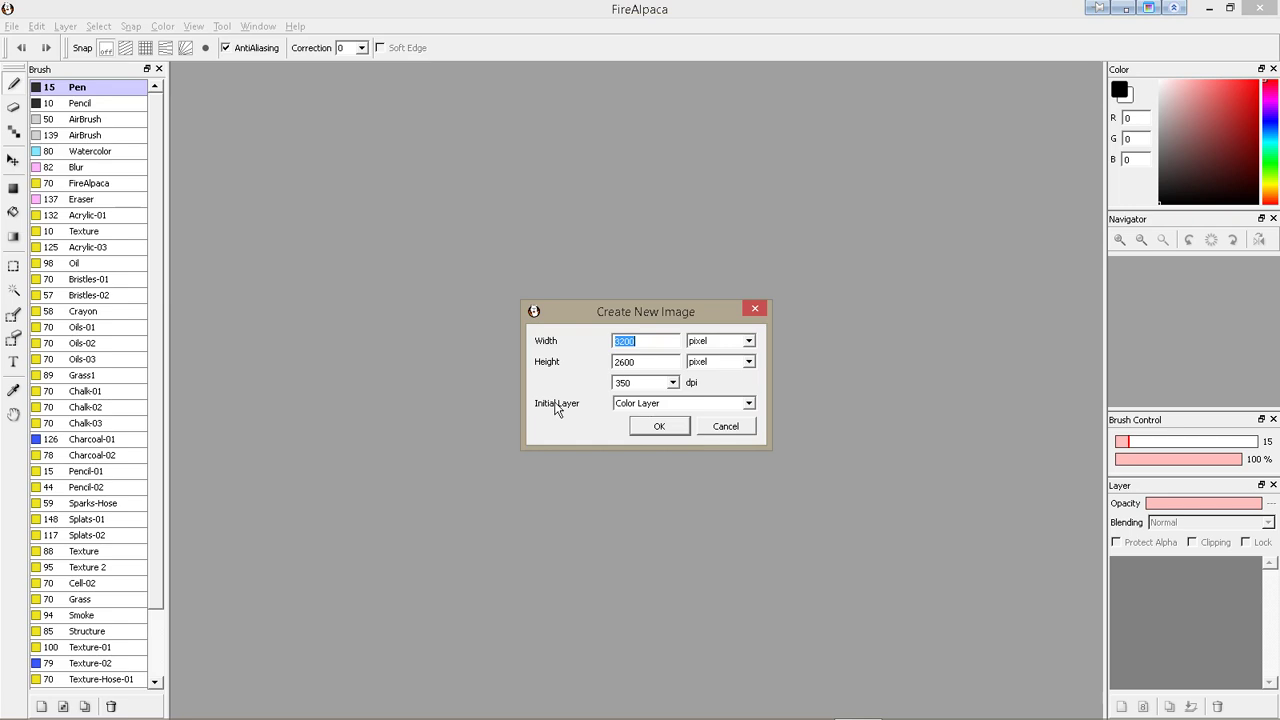
click(749, 342)
click(749, 342)
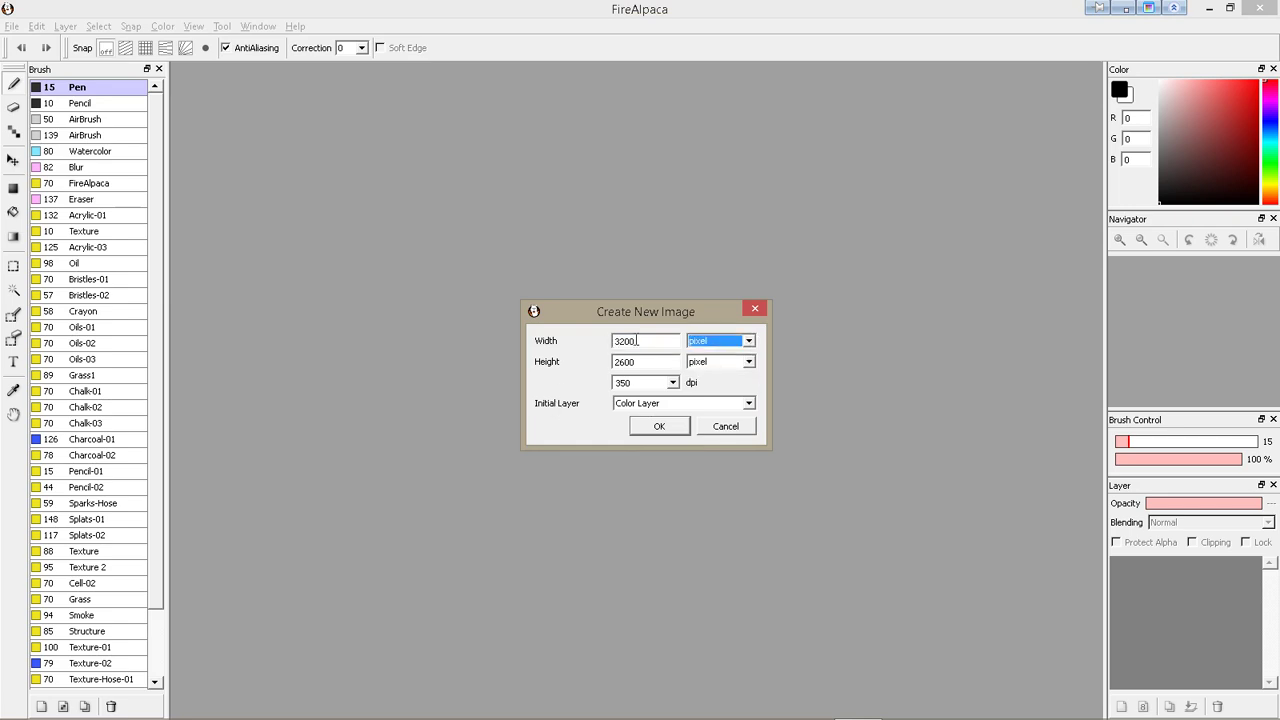
click(749, 342)
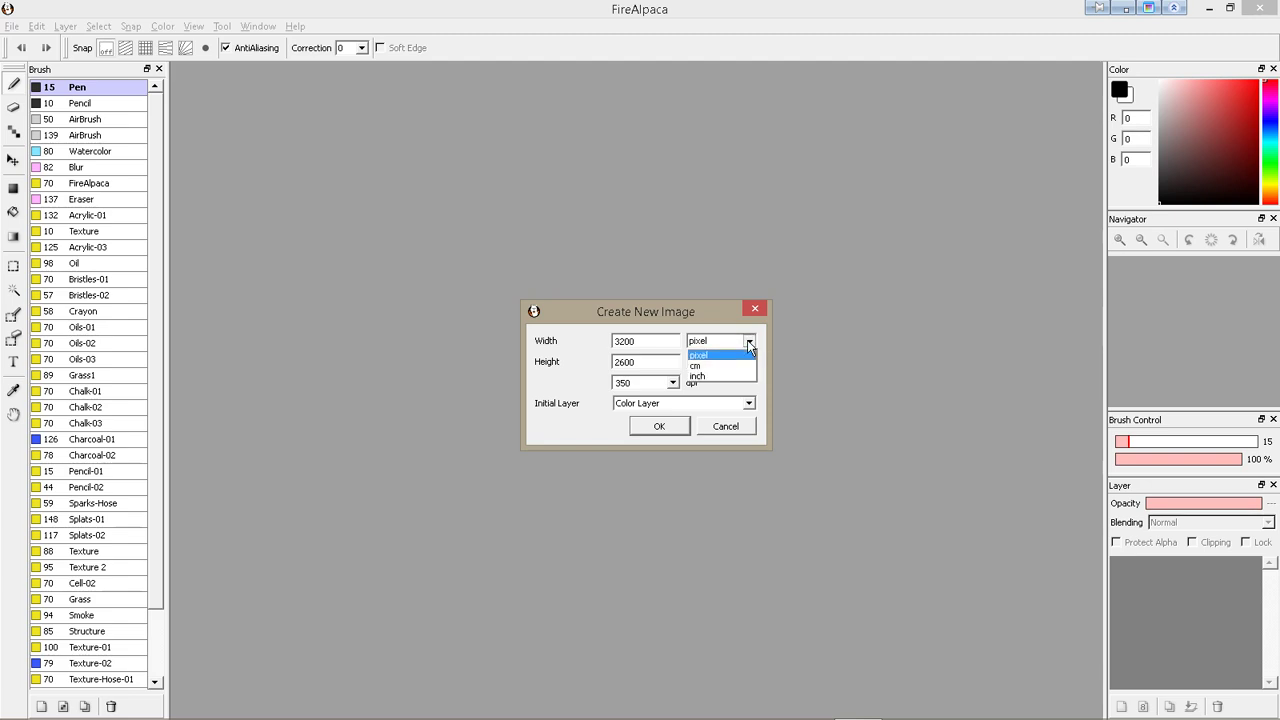
click(701, 320)
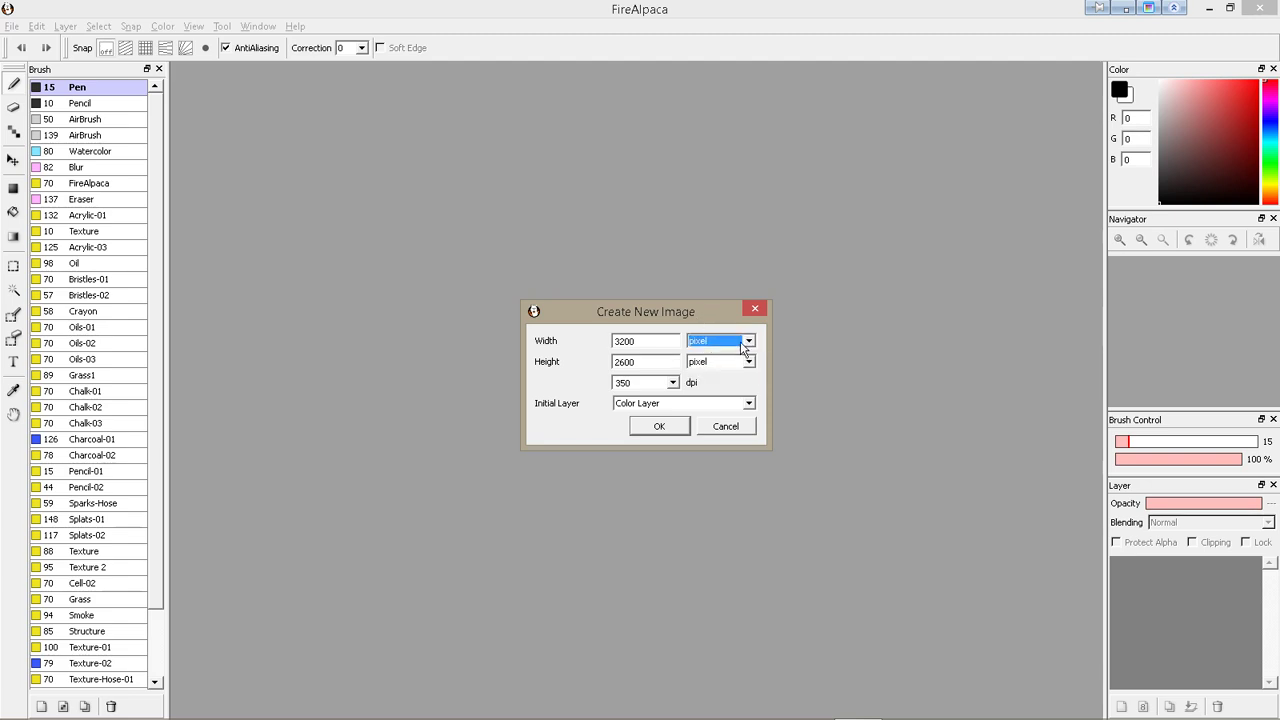
click(749, 342)
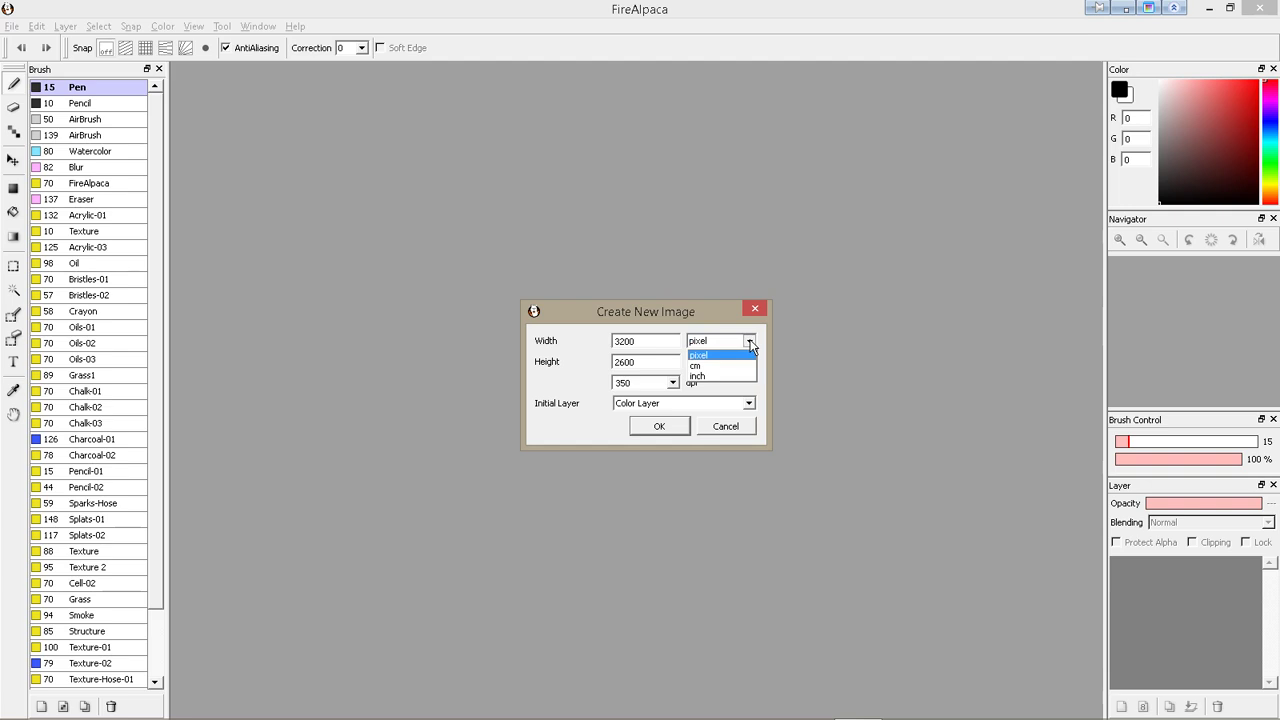
click(632, 312)
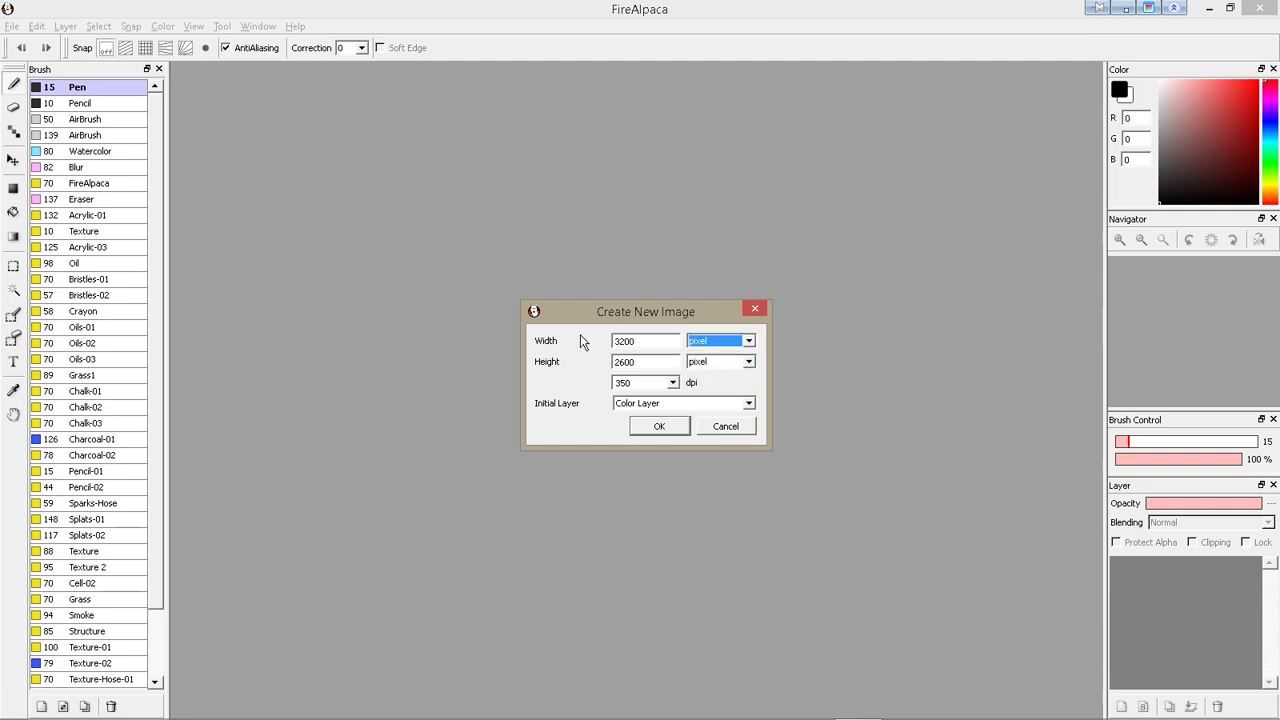
click(749, 362)
click(751, 362)
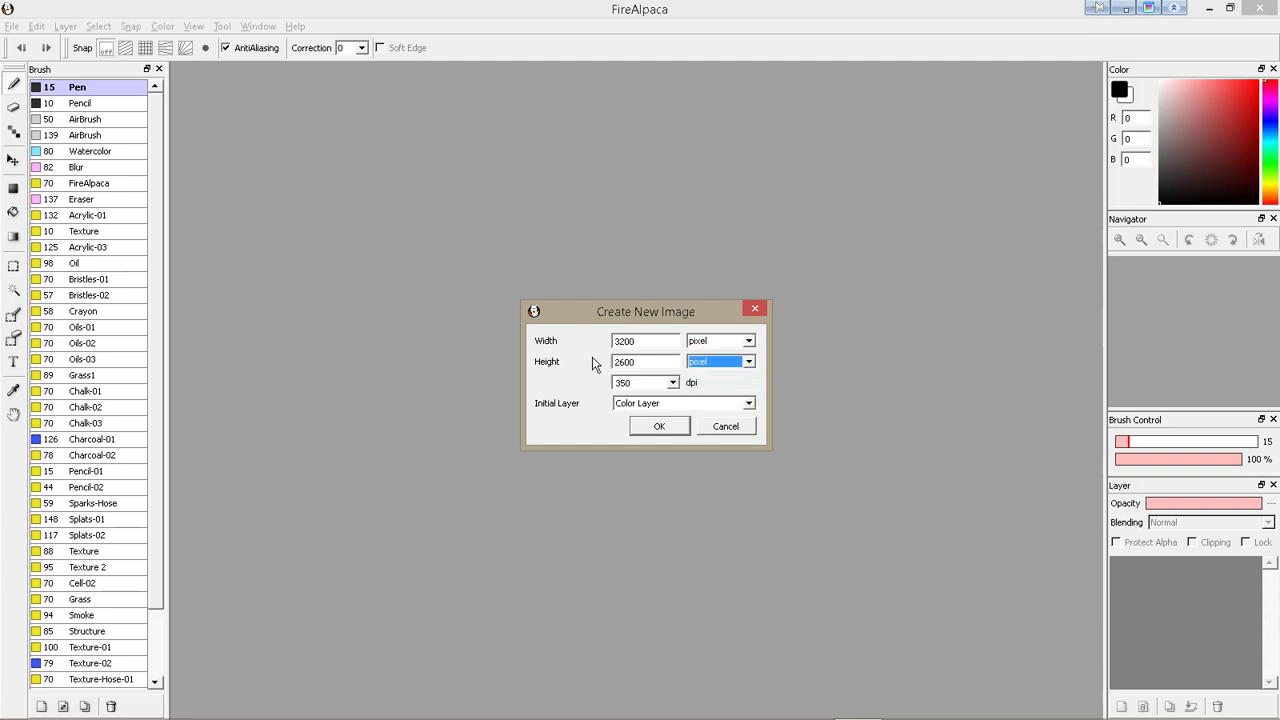
click(658, 428)
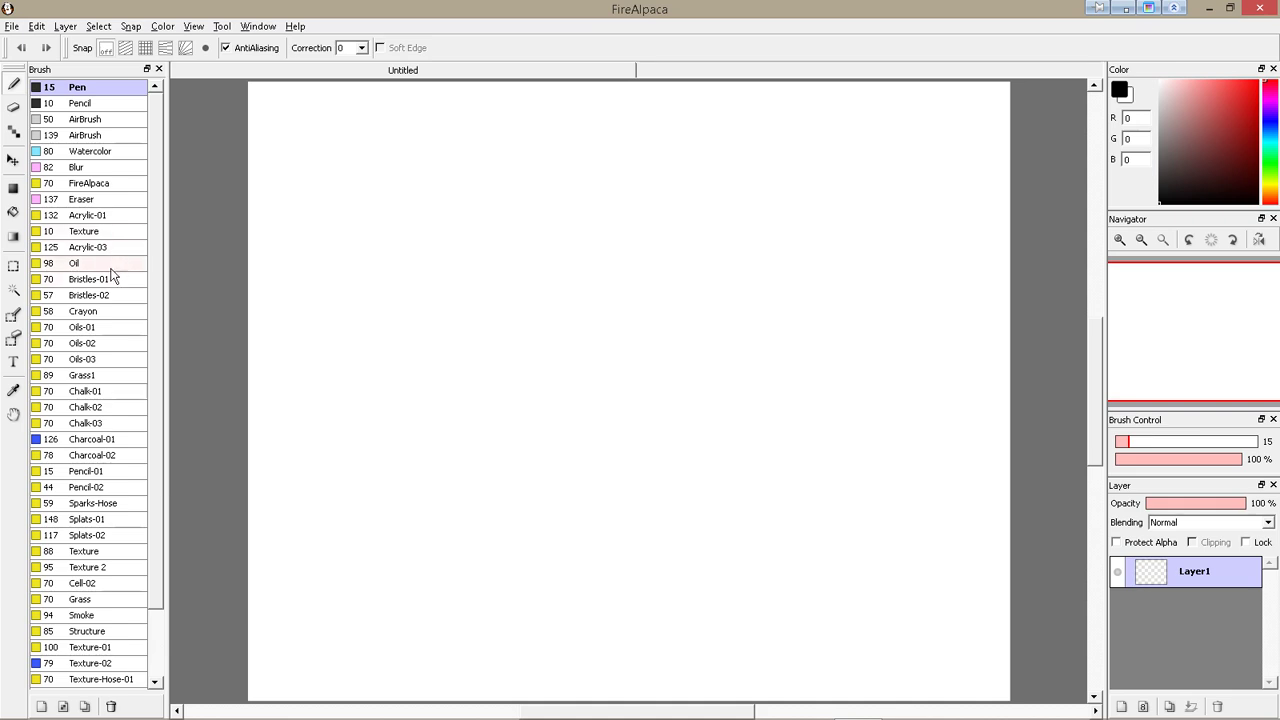
Select the alpaca stamp brush and draw trial stamp strokes, undoing them
click(108, 185)
drag(650, 287, 548, 413)
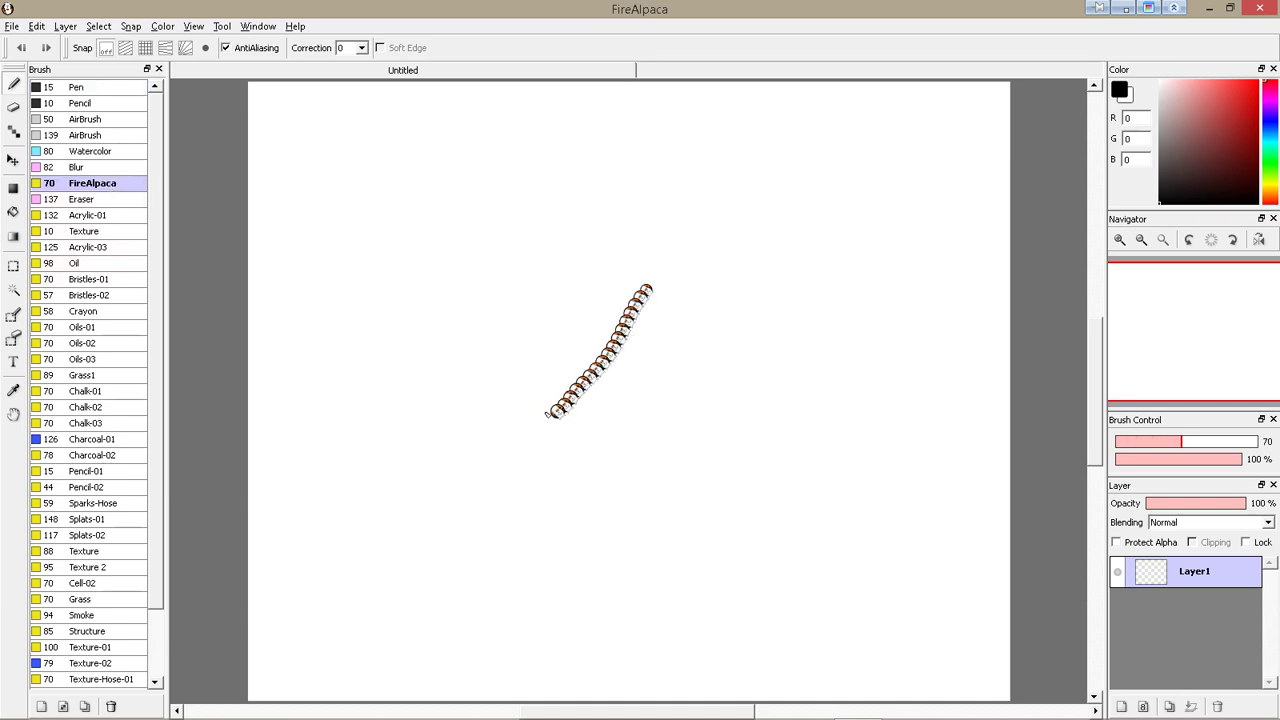
drag(563, 320, 548, 428)
key(ctrl+z)
key(ctrl+z)
drag(556, 371, 755, 331)
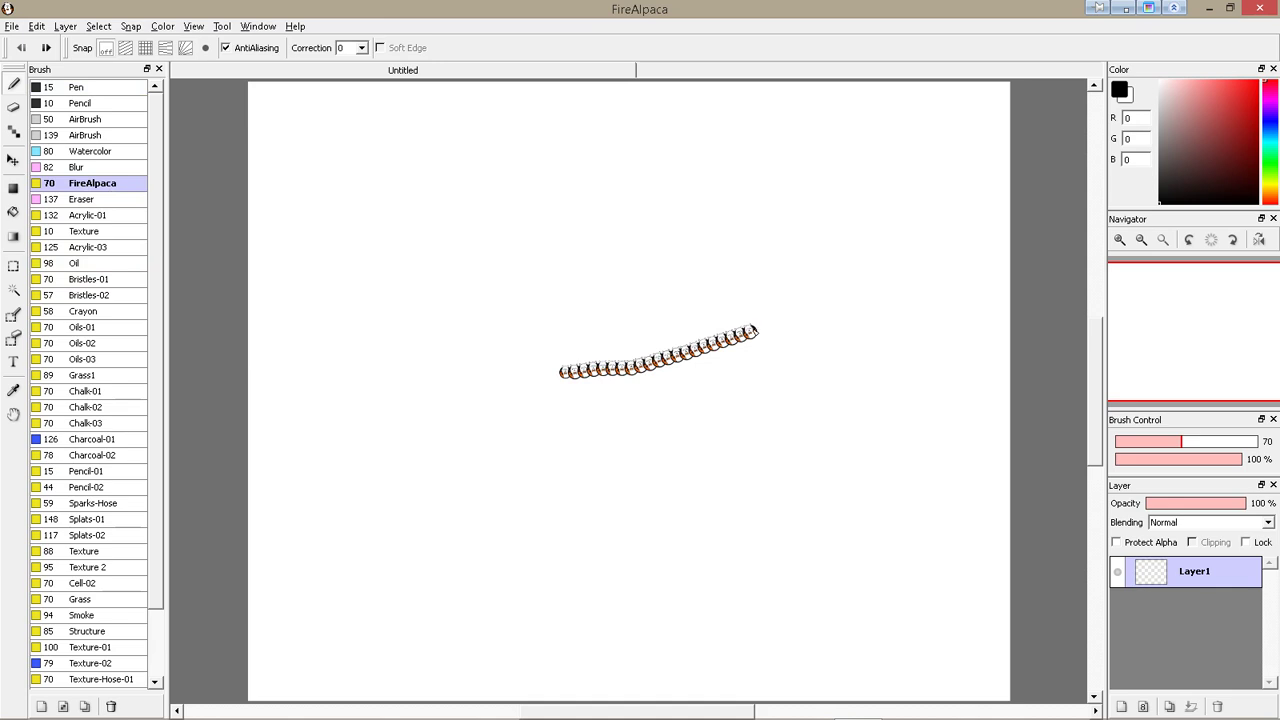
key(ctrl+z)
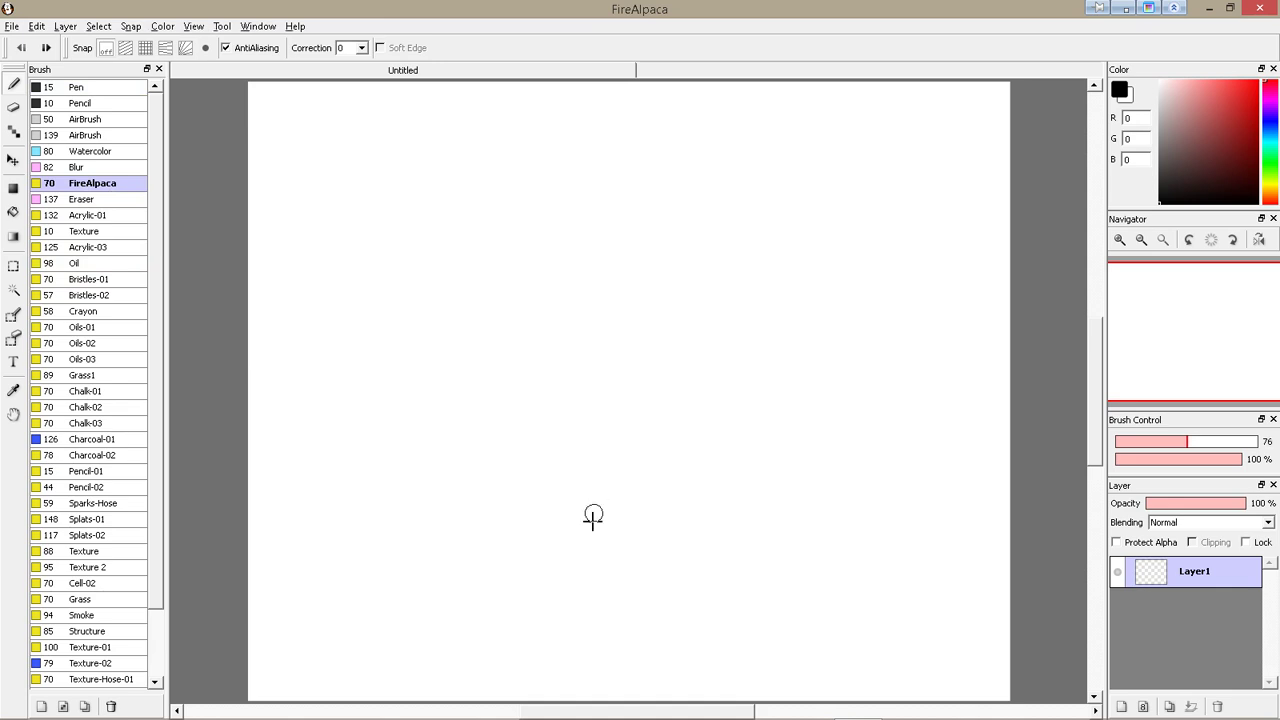
Raise the stamp brush size to 195, stamp large alpacas, then undo them
mouse_move(593, 516)
mouse_down()
mouse_move(614, 434)
mouse_move(646, 383)
mouse_up()
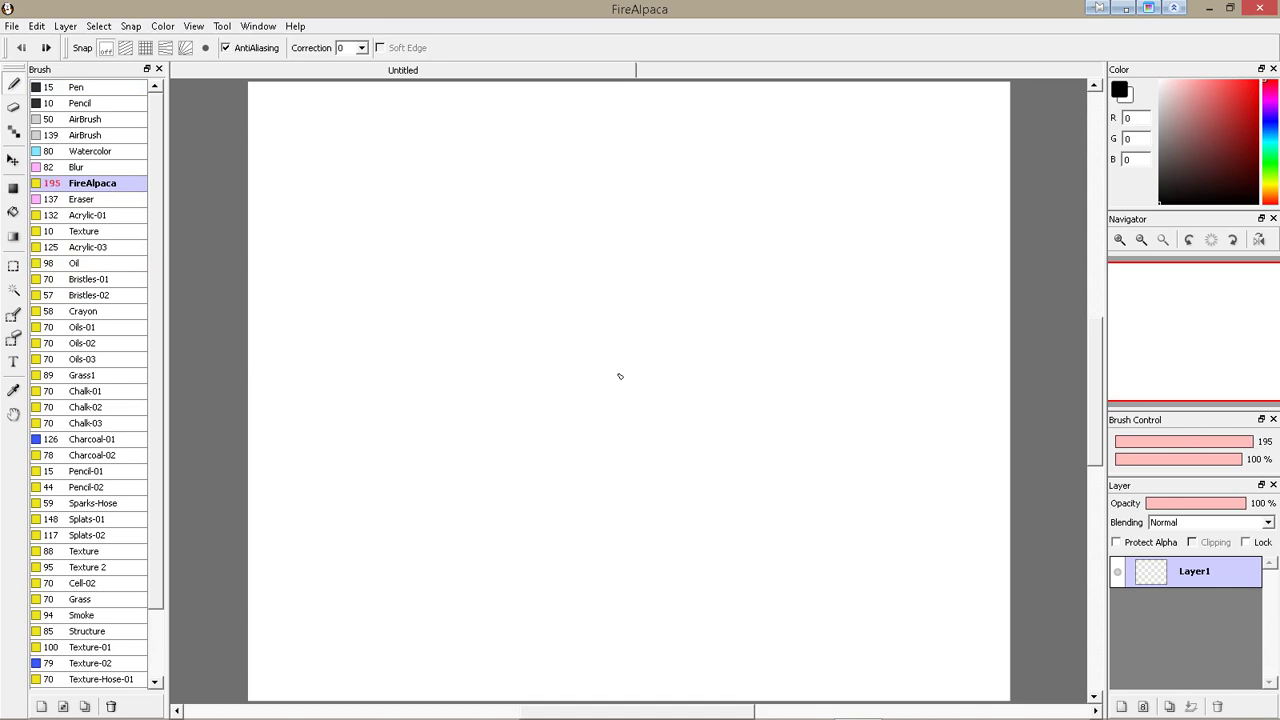
drag(609, 345, 589, 395)
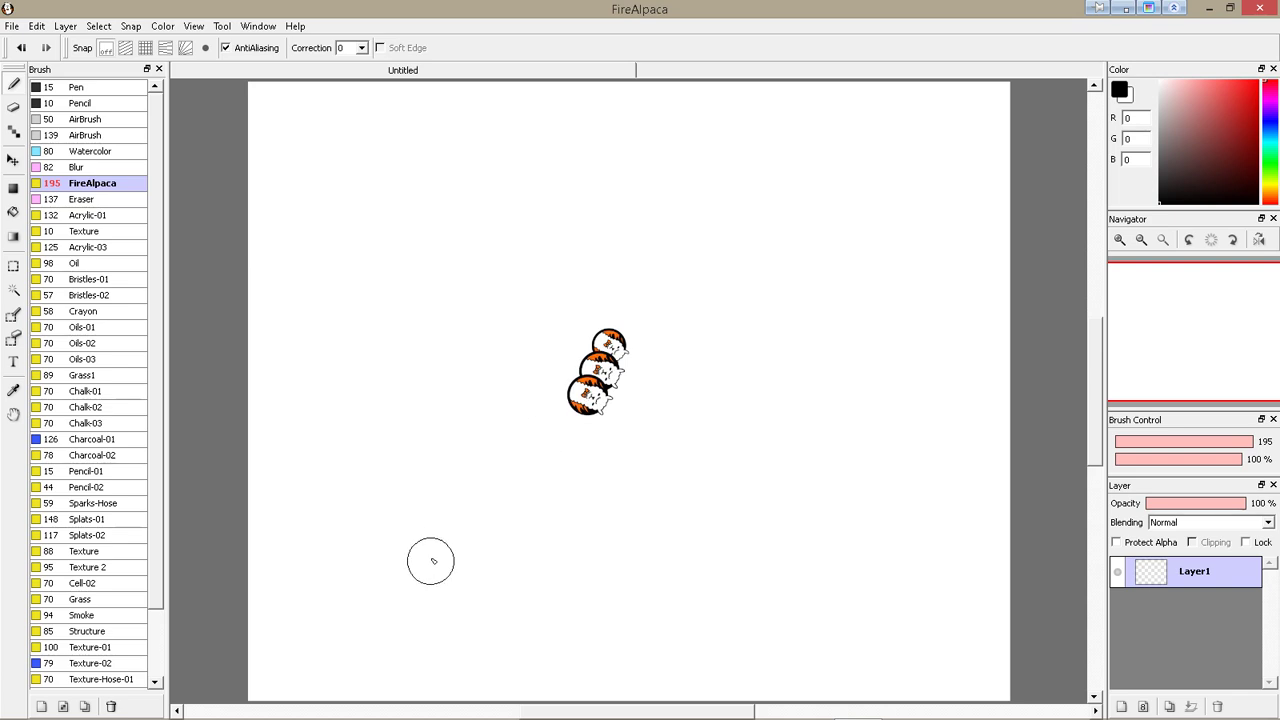
key(ctrl+z)
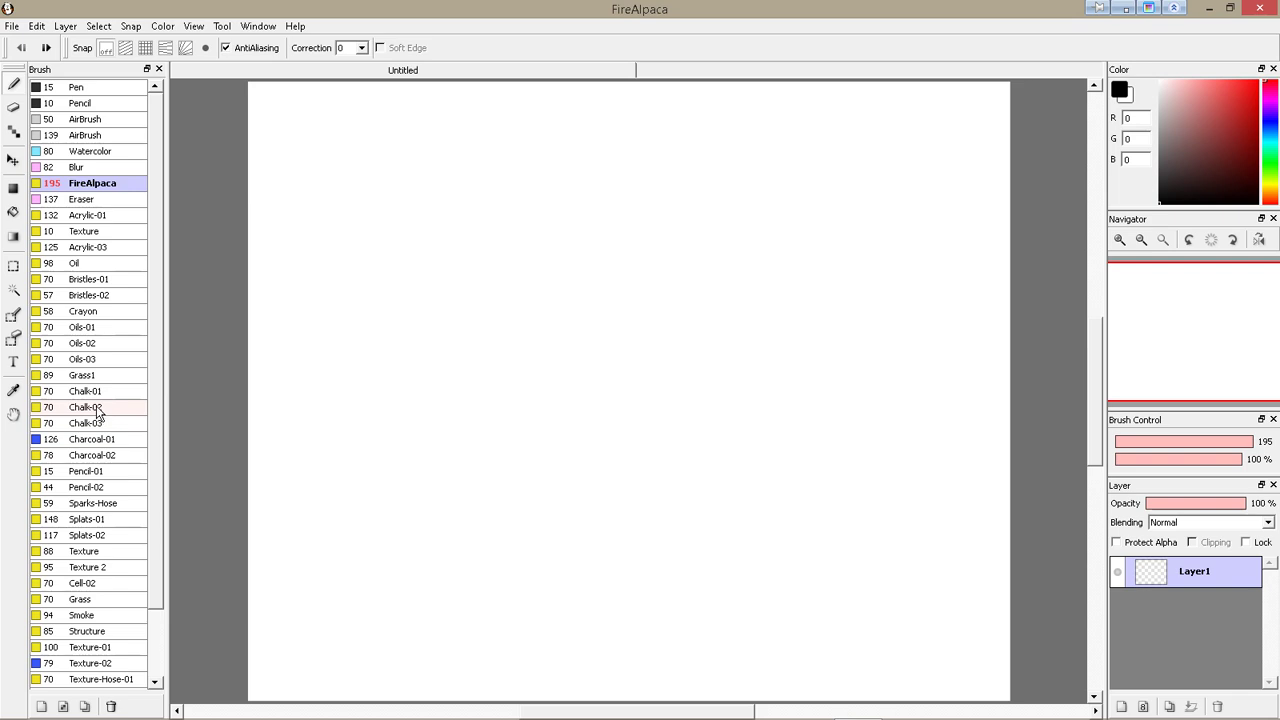
click(97, 409)
Scribble a solid black Chalk-02 block near the canvas centre
mouse_move(549, 329)
mouse_down()
mouse_move(591, 304)
mouse_move(531, 355)
mouse_move(598, 320)
mouse_move(610, 325)
mouse_move(597, 344)
mouse_move(667, 292)
mouse_move(541, 323)
mouse_move(548, 358)
mouse_move(569, 326)
mouse_move(571, 376)
mouse_move(606, 335)
mouse_move(609, 362)
mouse_move(625, 326)
mouse_move(651, 324)
mouse_move(666, 342)
mouse_move(584, 375)
mouse_move(597, 342)
mouse_move(645, 335)
mouse_move(631, 346)
mouse_move(590, 319)
mouse_move(572, 341)
mouse_move(552, 317)
mouse_move(605, 282)
mouse_move(543, 294)
mouse_move(661, 276)
mouse_move(588, 297)
mouse_move(557, 320)
mouse_move(554, 351)
mouse_move(548, 329)
mouse_move(582, 295)
mouse_move(574, 331)
mouse_move(637, 280)
mouse_move(674, 310)
mouse_move(645, 357)
mouse_move(565, 365)
mouse_move(585, 379)
mouse_move(574, 298)
mouse_move(582, 331)
mouse_move(625, 330)
mouse_move(631, 288)
mouse_move(585, 294)
mouse_move(626, 308)
mouse_move(625, 347)
mouse_up()
mouse_move(566, 295)
mouse_down()
mouse_move(660, 262)
mouse_move(617, 291)
mouse_move(553, 302)
mouse_move(538, 340)
mouse_move(550, 378)
mouse_move(663, 337)
mouse_move(668, 370)
mouse_up()
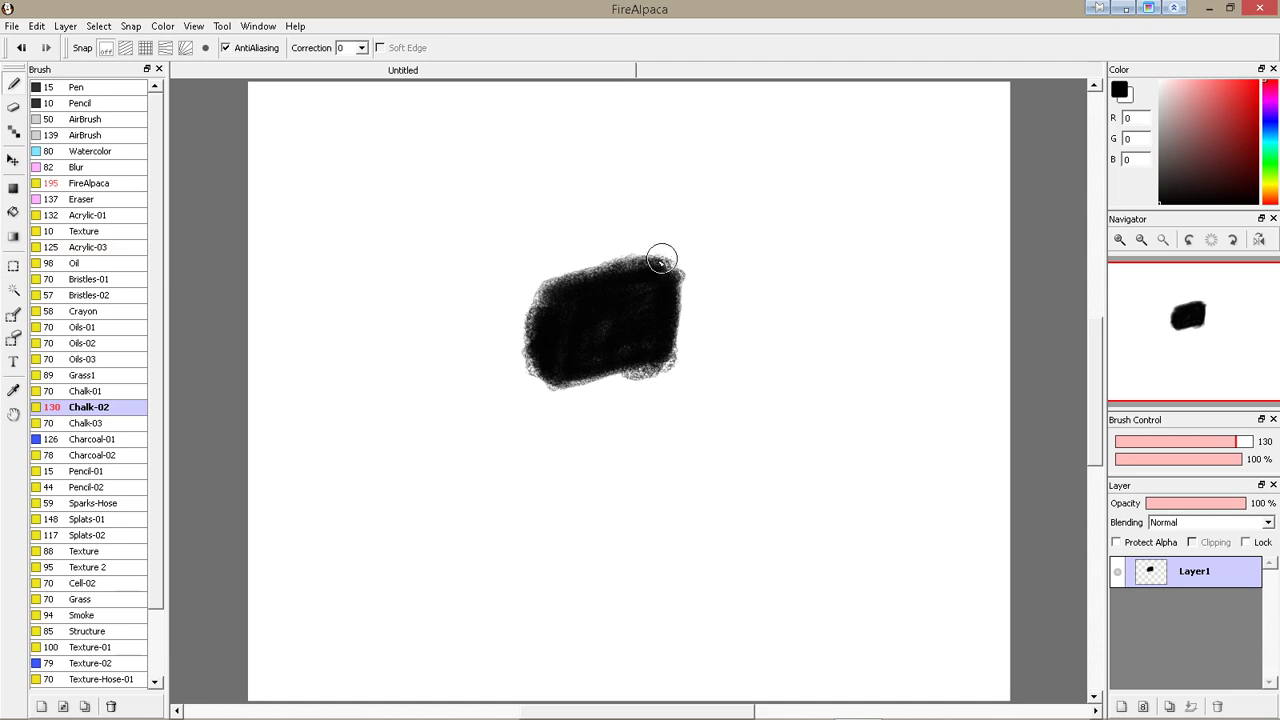
click(13, 267)
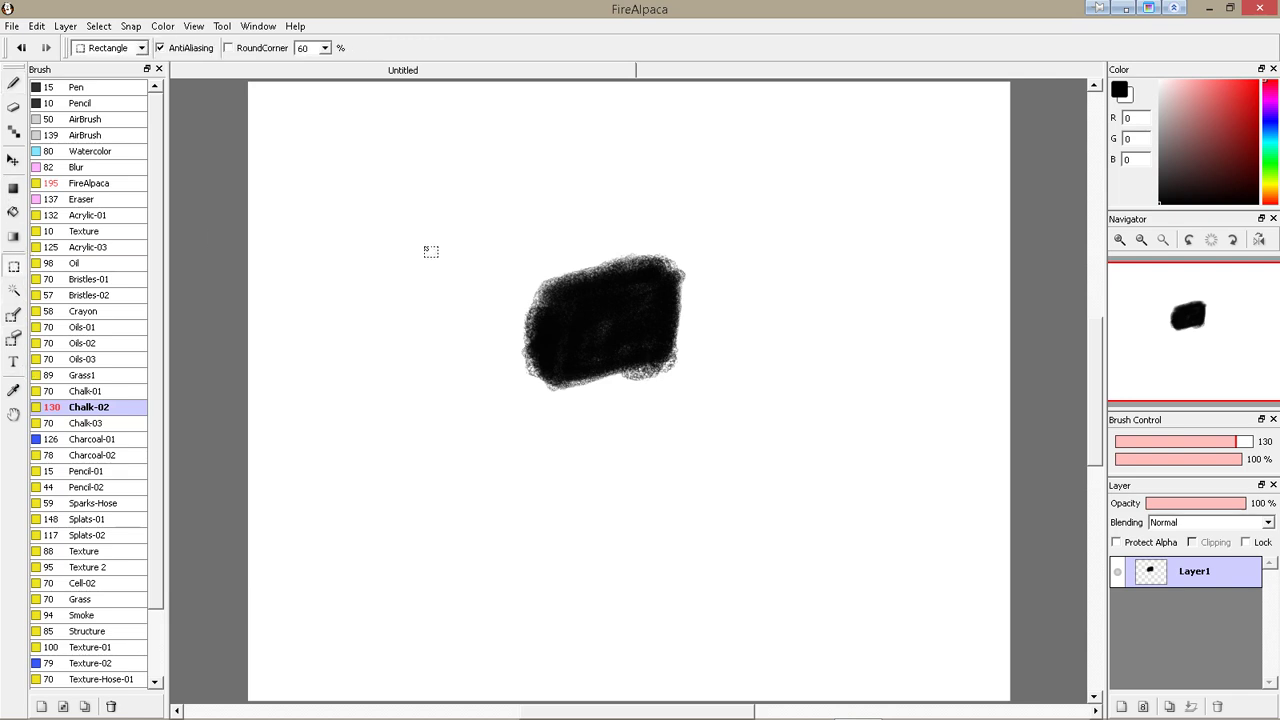
Box the chalk block in a rectangle selection, trial-rotate and squash it, then reselect it for transform
drag(499, 208, 723, 406)
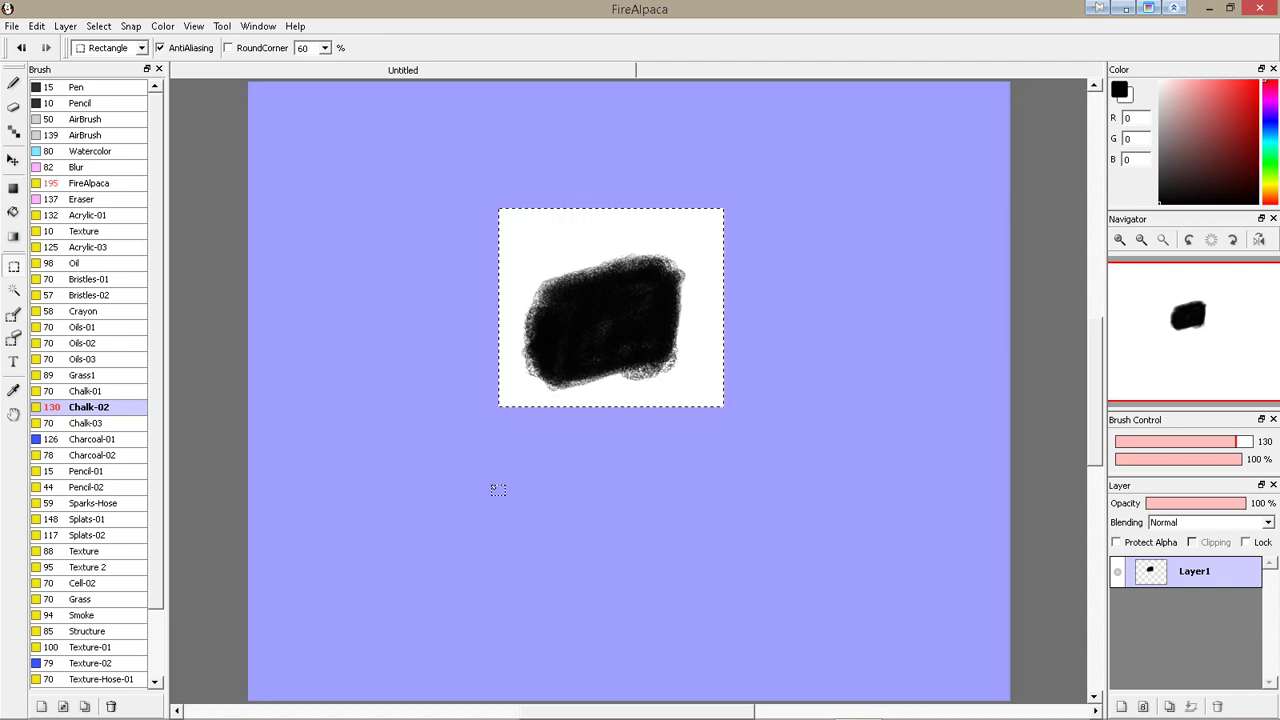
key(ctrl+t)
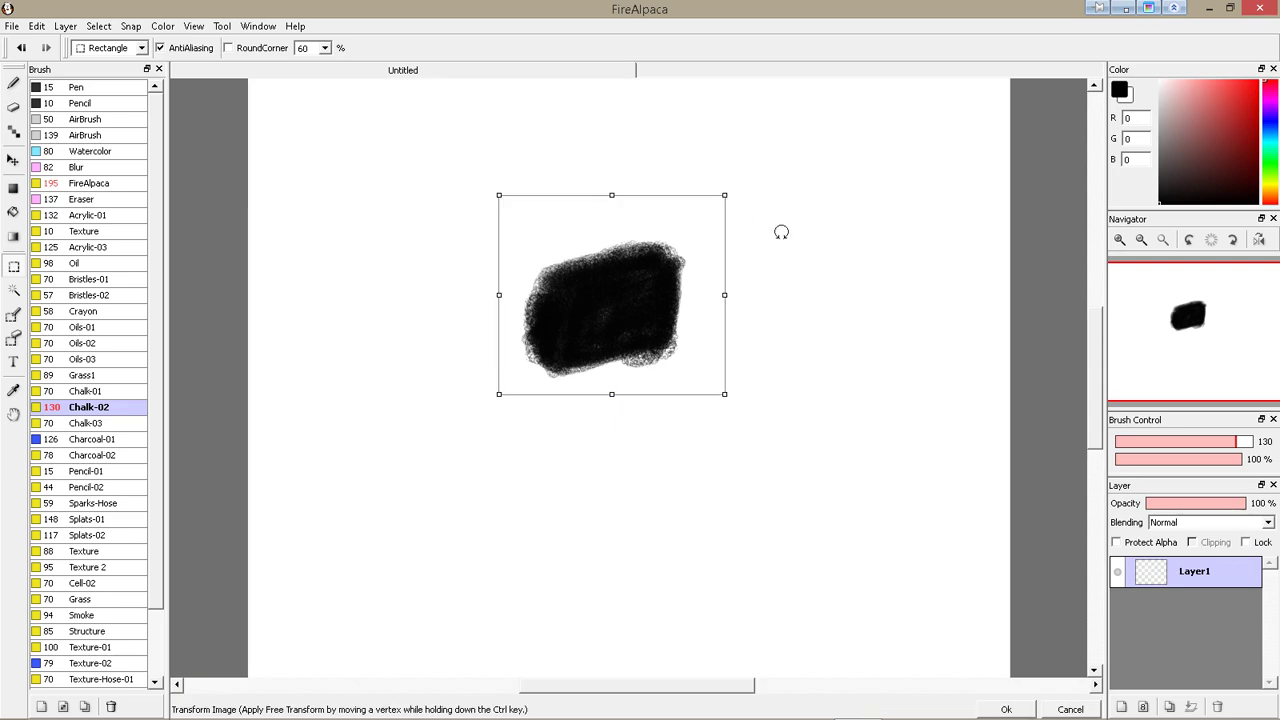
mouse_move(748, 191)
mouse_down()
mouse_move(674, 311)
mouse_move(666, 123)
mouse_move(752, 206)
mouse_up()
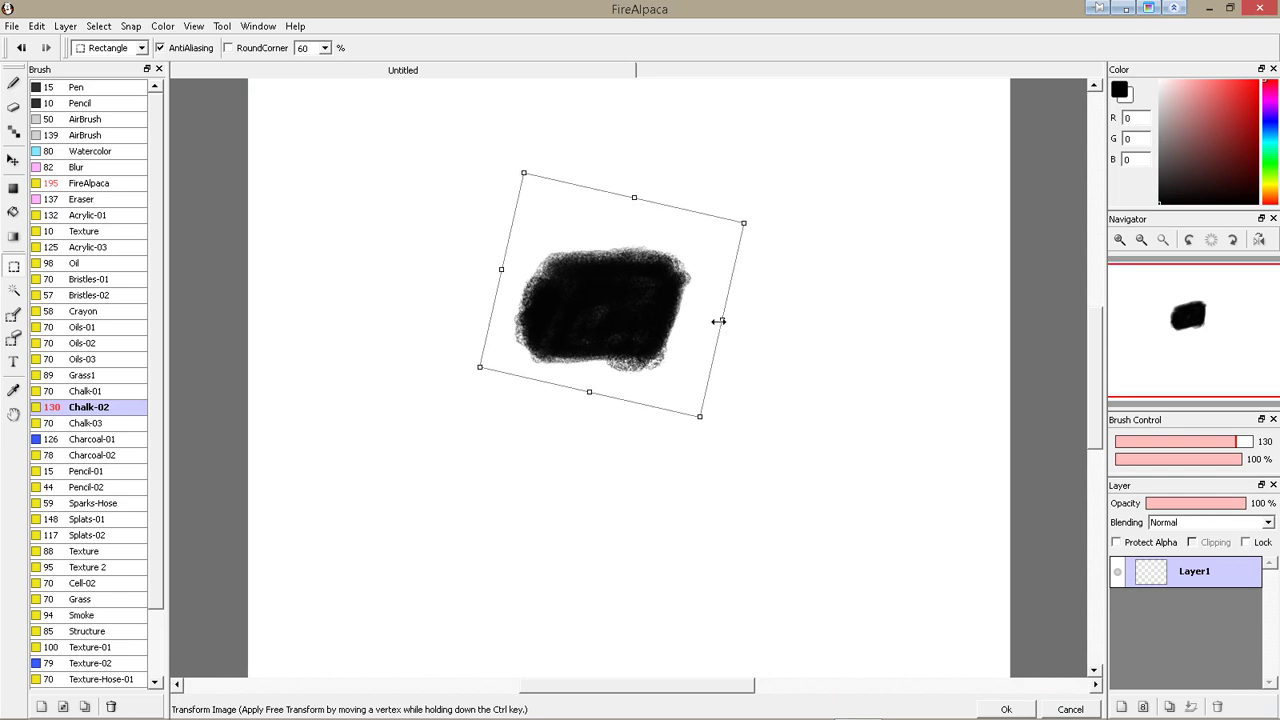
drag(774, 315, 699, 317)
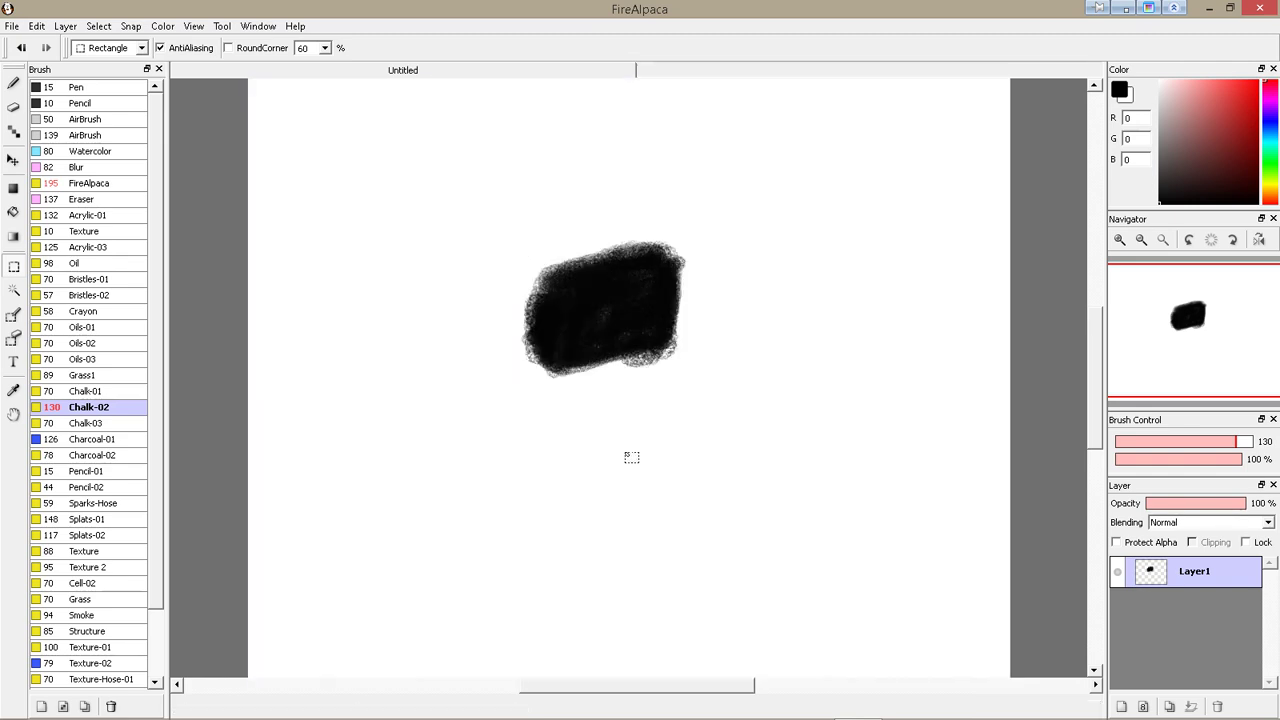
drag(488, 210, 763, 397)
key(ctrl+t)
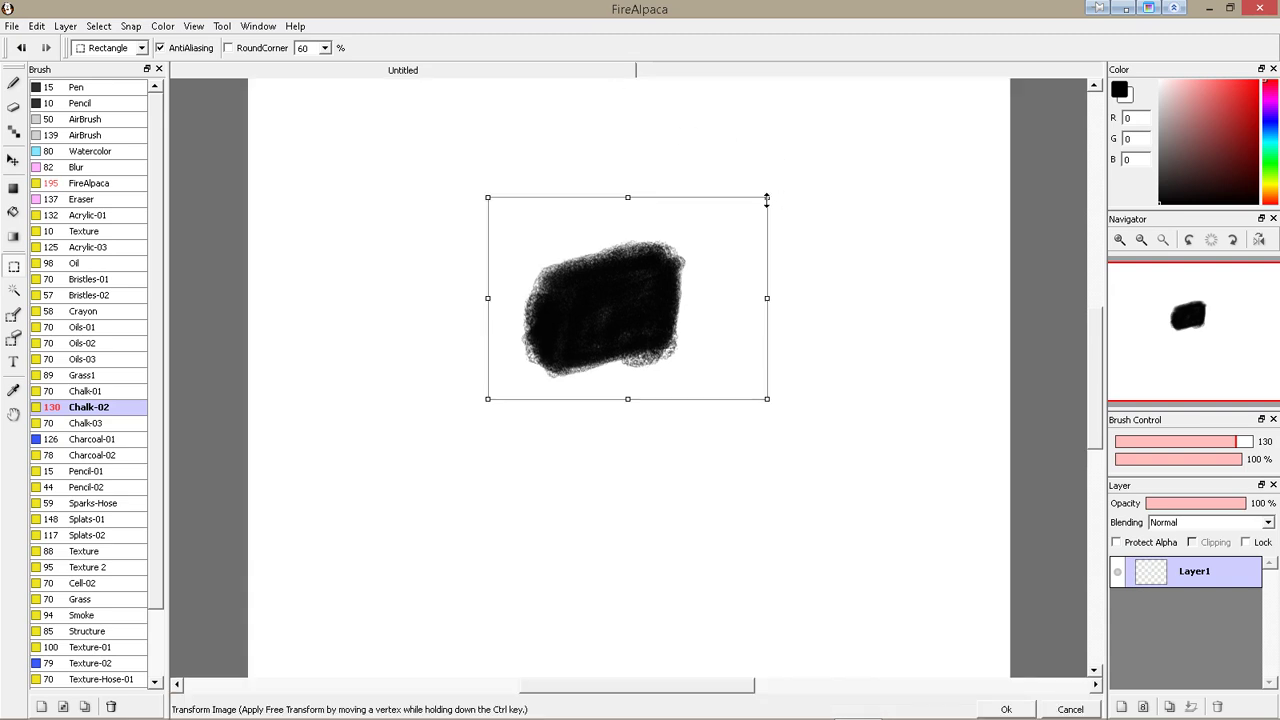
Try a perspective distortion by pulling the block's top corners, then cancel it
drag(766, 199, 752, 224)
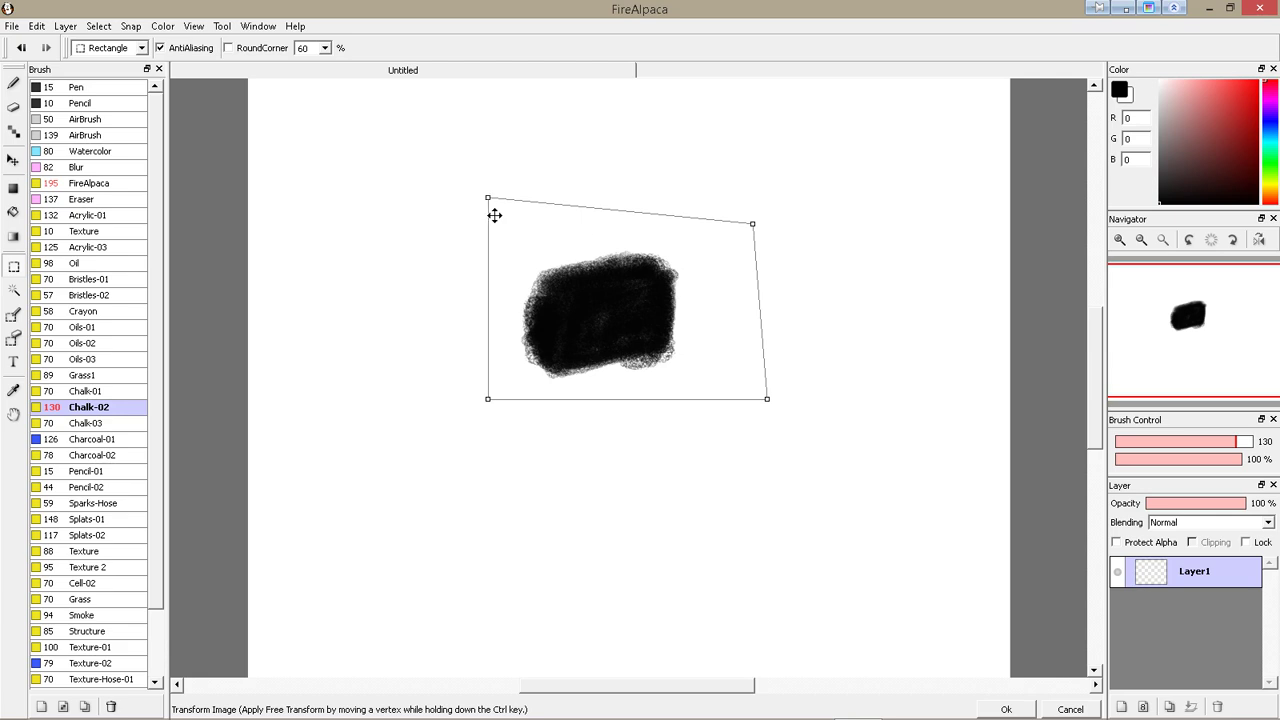
drag(494, 215, 552, 173)
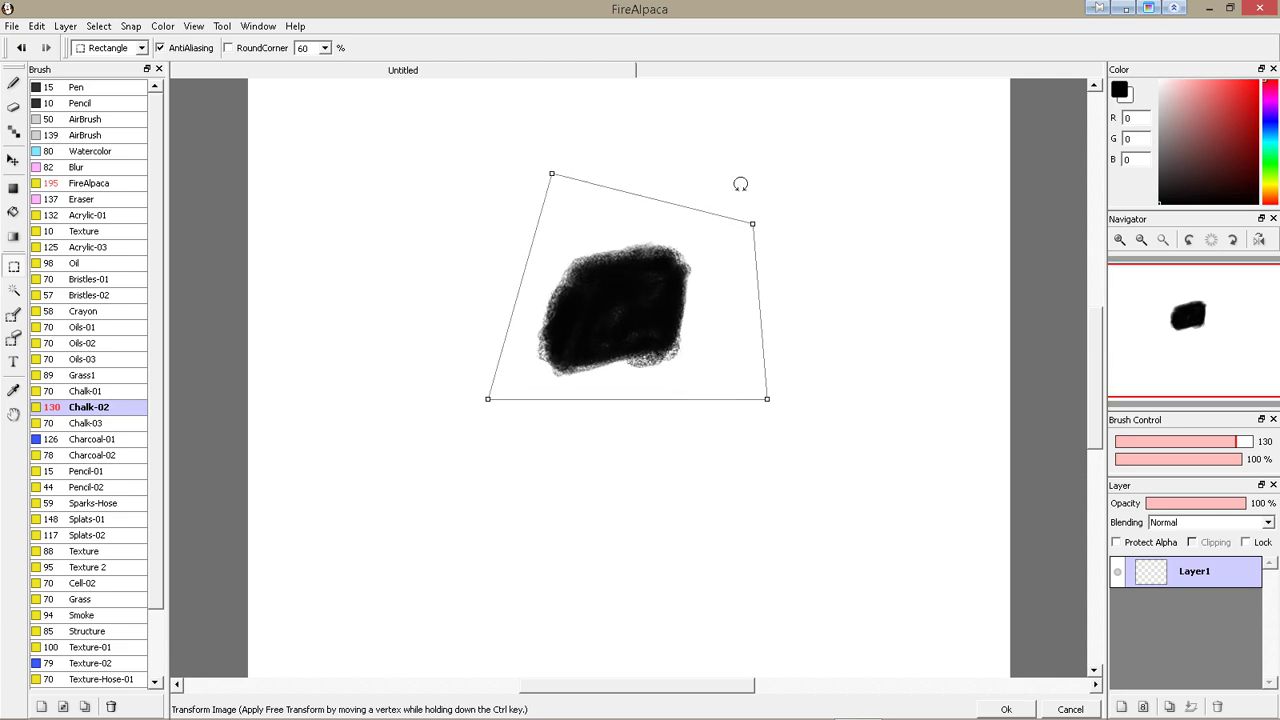
drag(752, 224, 733, 171)
click(1070, 709)
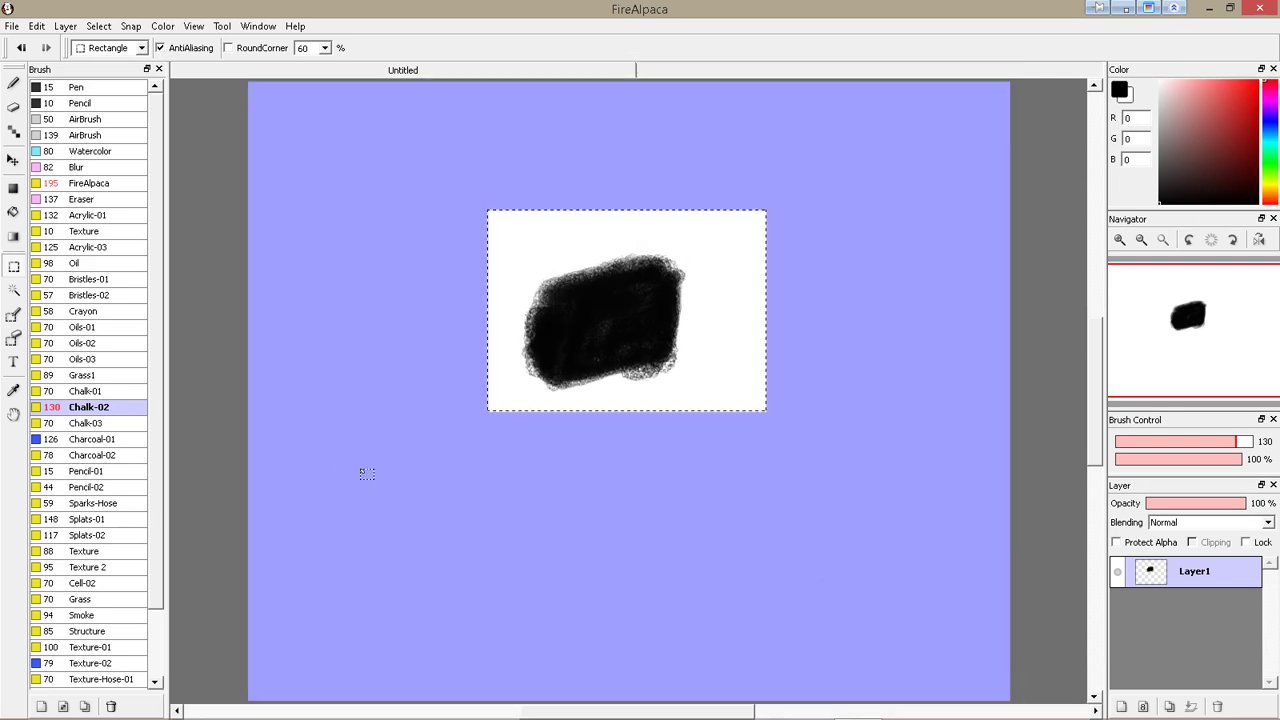
Deselect, select the whole canvas and delete the chalk block from Layer1
click(366, 426)
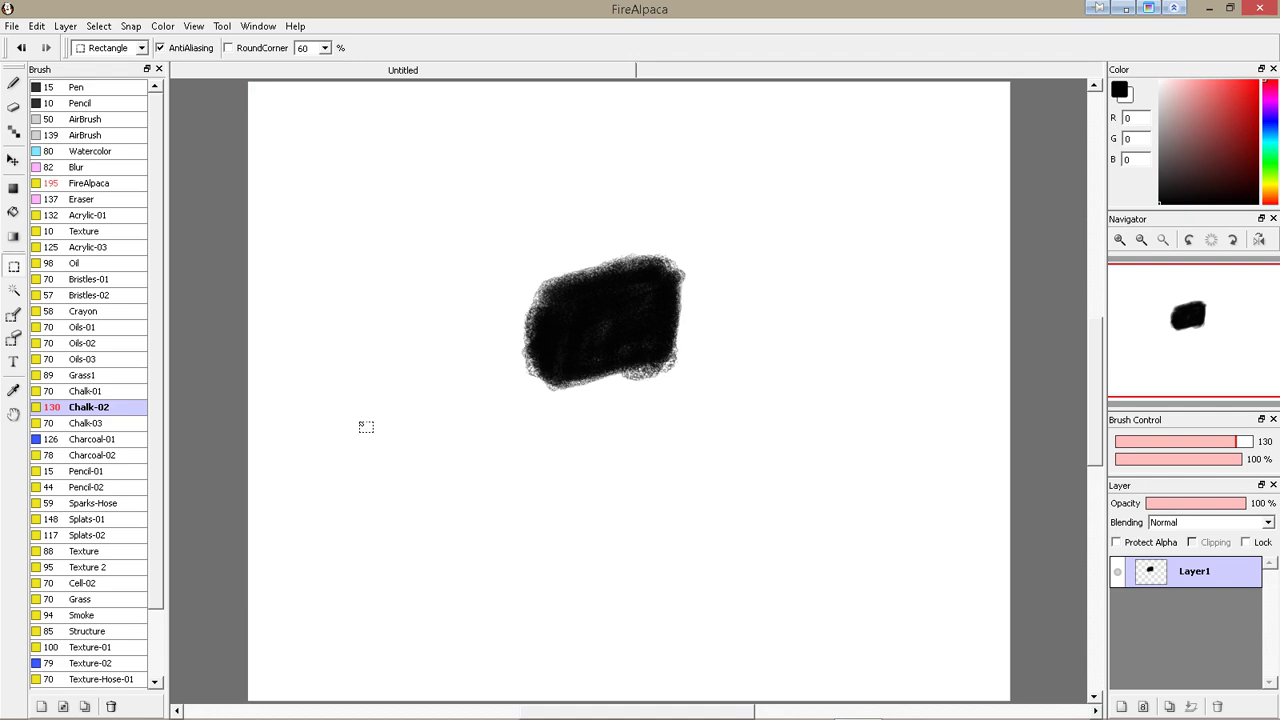
key(ctrl+a)
key(Delete)
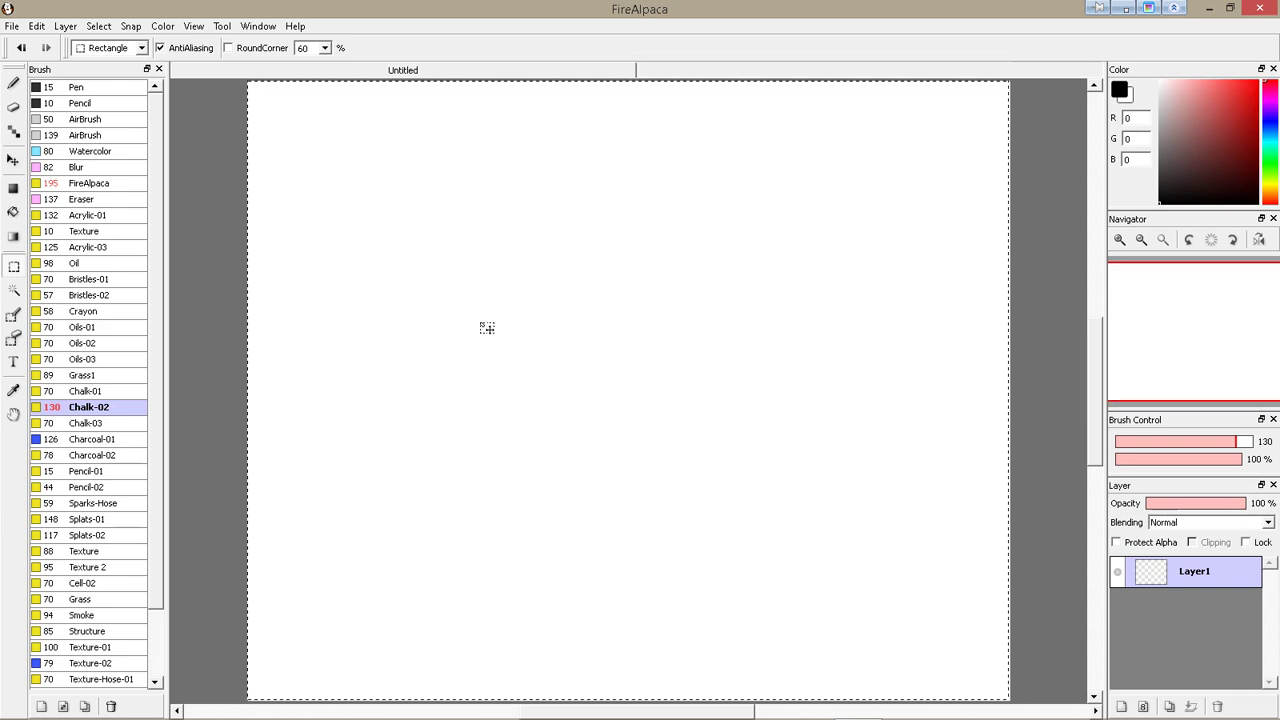
Shrink the Chalk-02 brush to about 35 and try dark chalk circles, undoing both
click(481, 350)
click(13, 84)
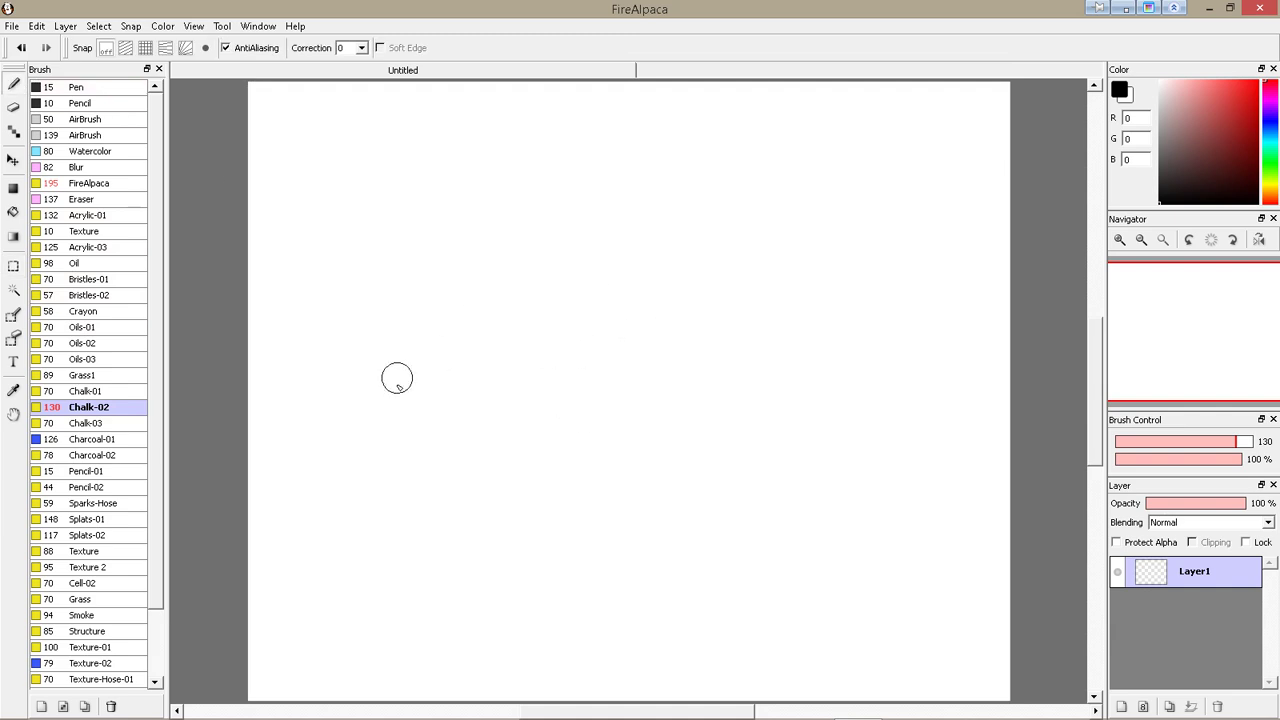
drag(1218, 447, 1149, 442)
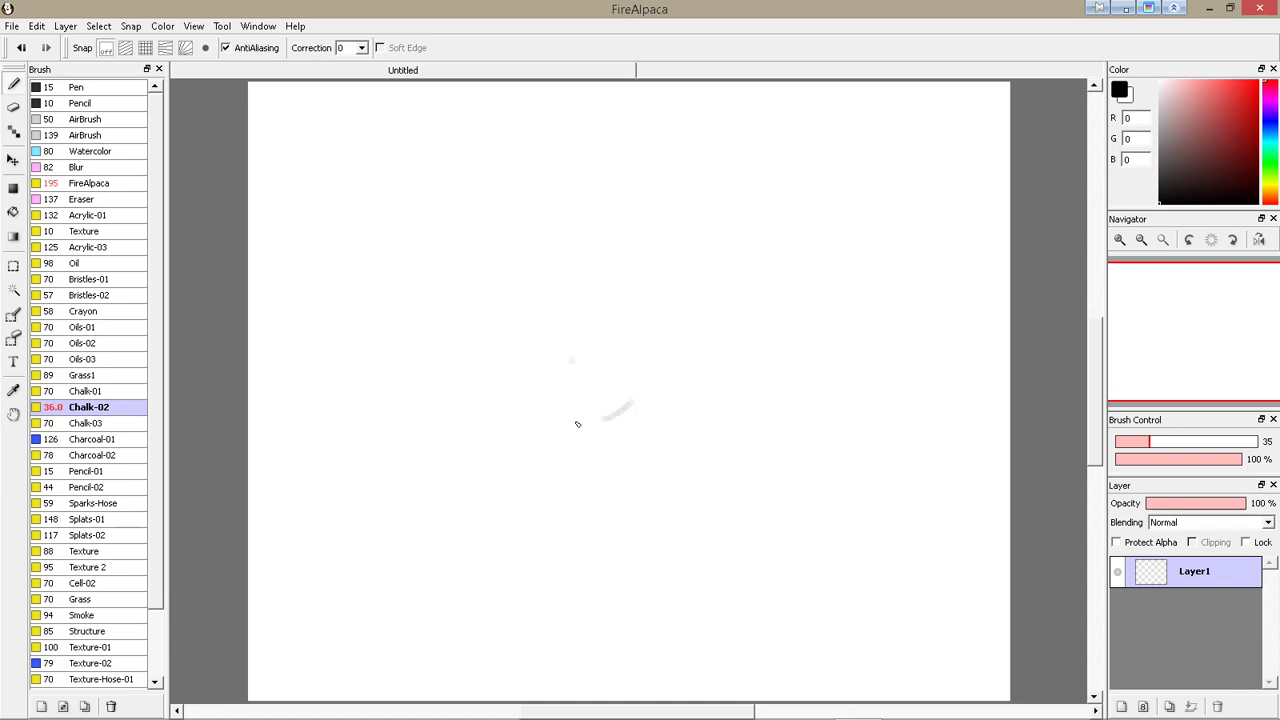
mouse_move(577, 424)
mouse_down()
mouse_move(615, 440)
mouse_move(694, 348)
mouse_move(600, 300)
mouse_move(660, 445)
mouse_up()
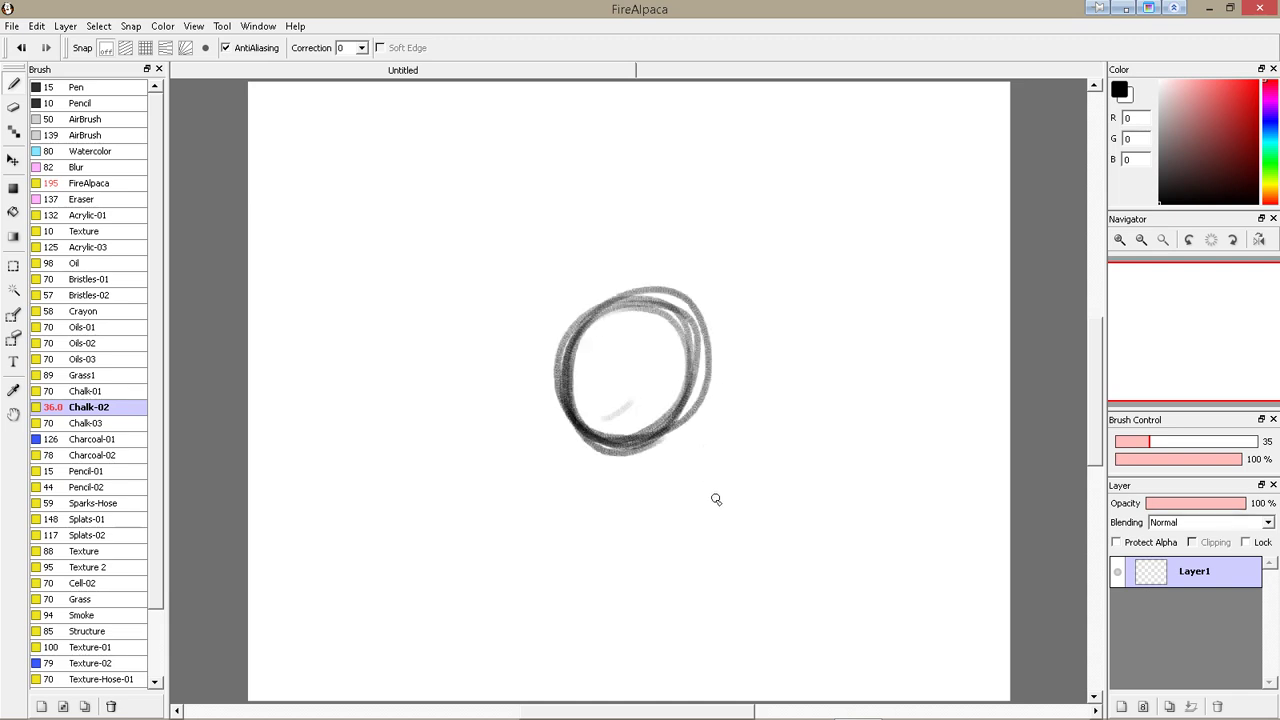
key(ctrl+z)
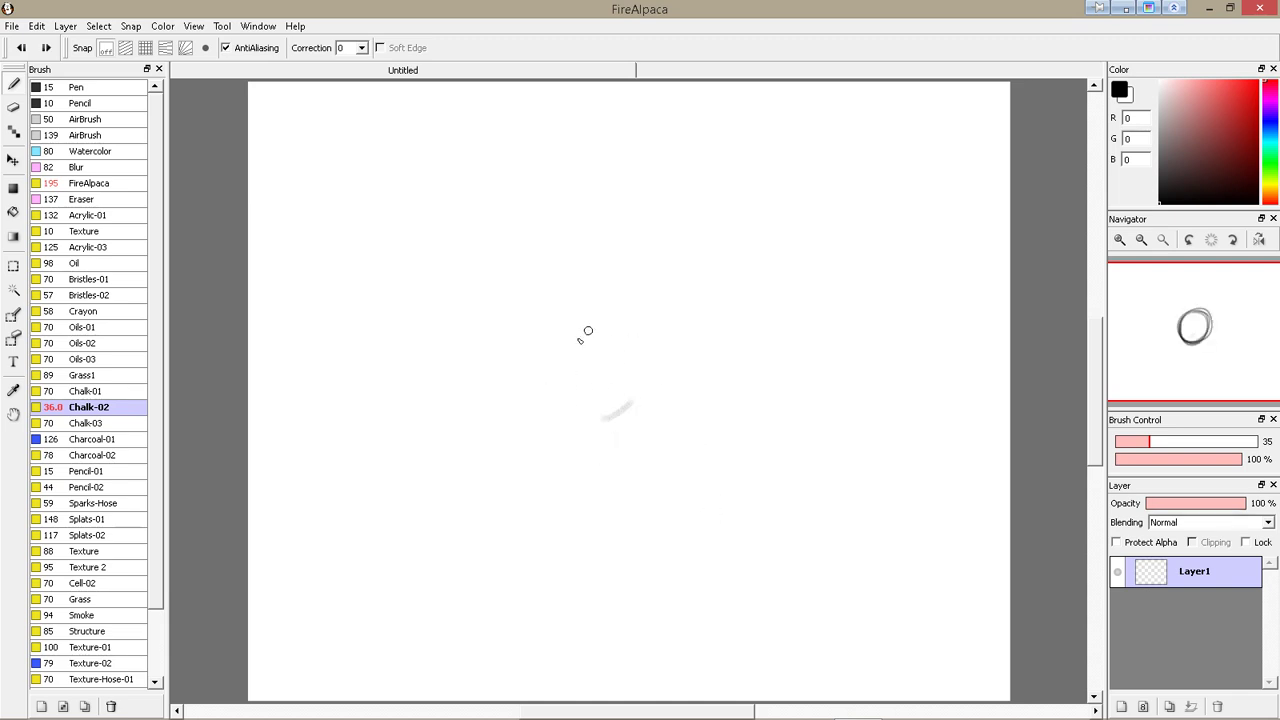
mouse_move(588, 331)
mouse_down()
mouse_move(630, 340)
mouse_move(604, 470)
mouse_move(660, 323)
mouse_move(592, 466)
mouse_up()
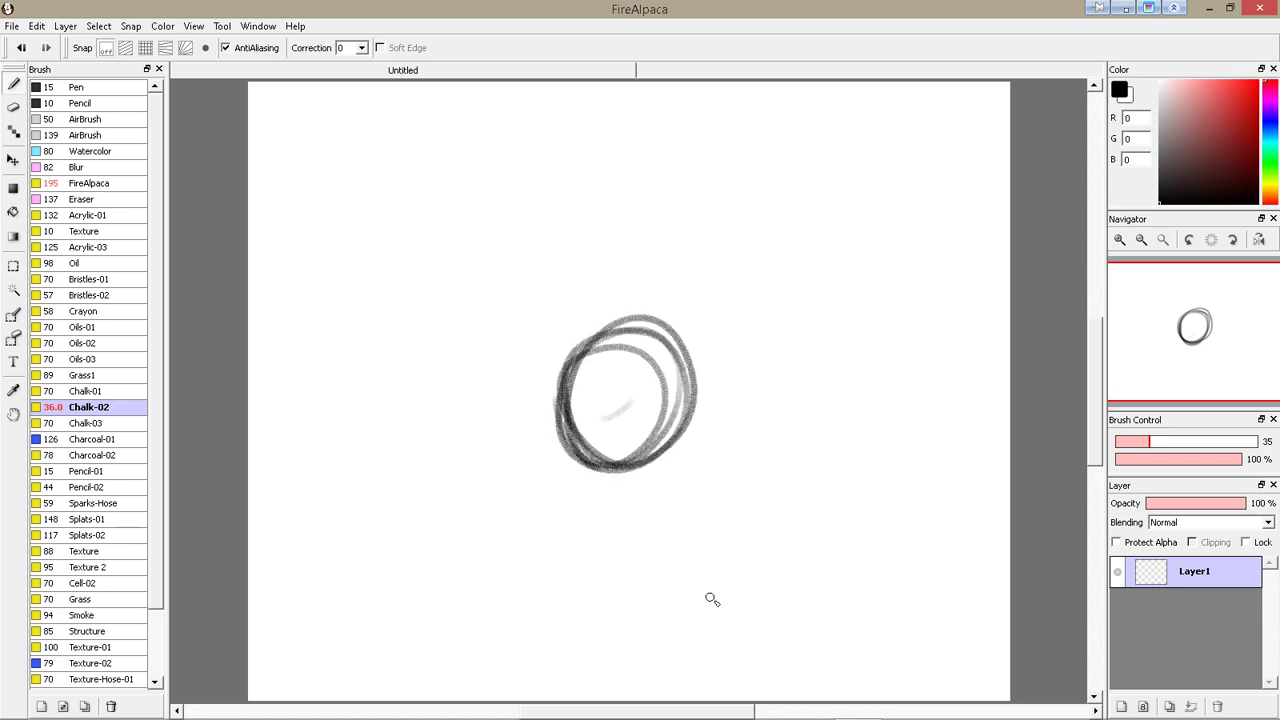
key(ctrl+z)
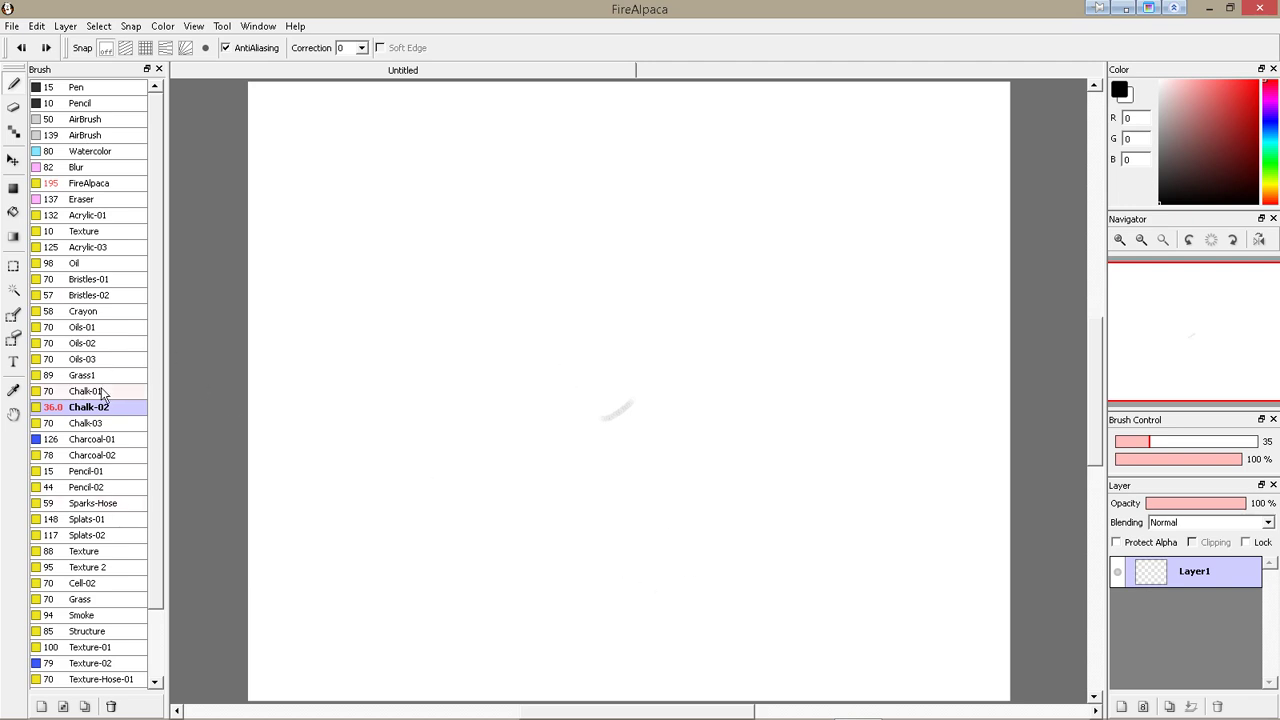
With the Texture brush near size 17, loop a light grey oval at canvas centre
click(114, 552)
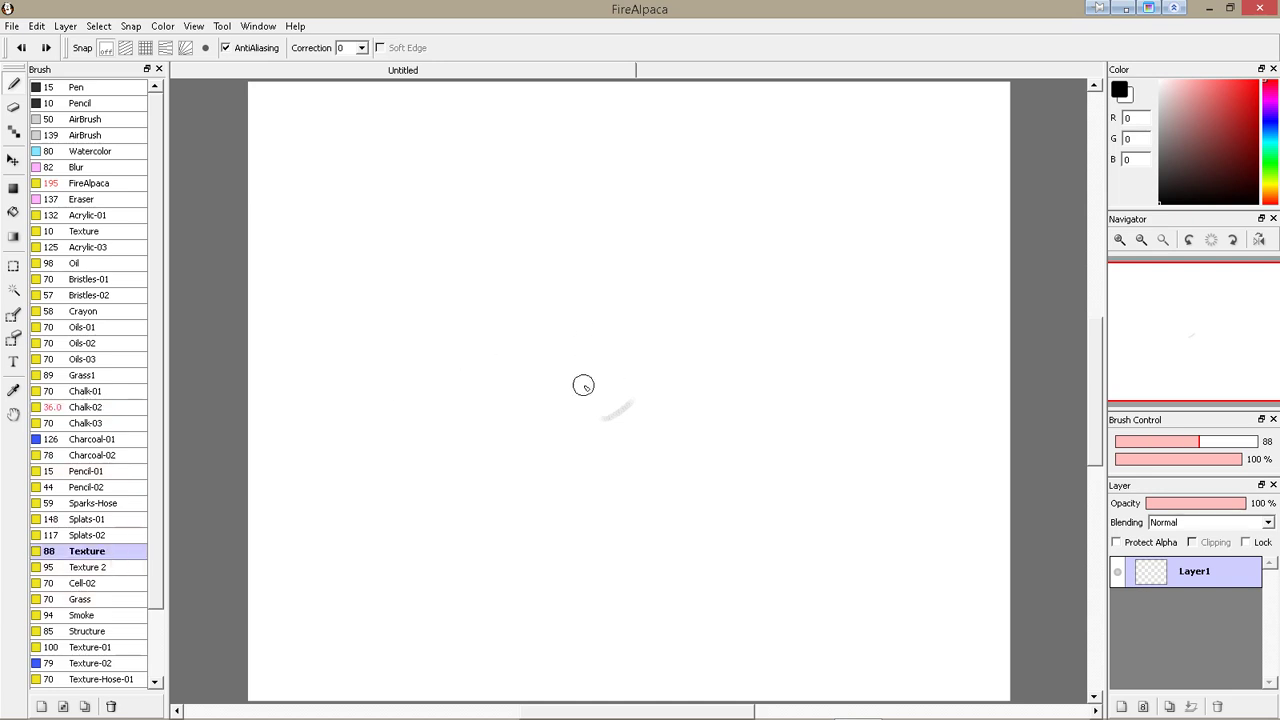
drag(500, 443, 453, 538)
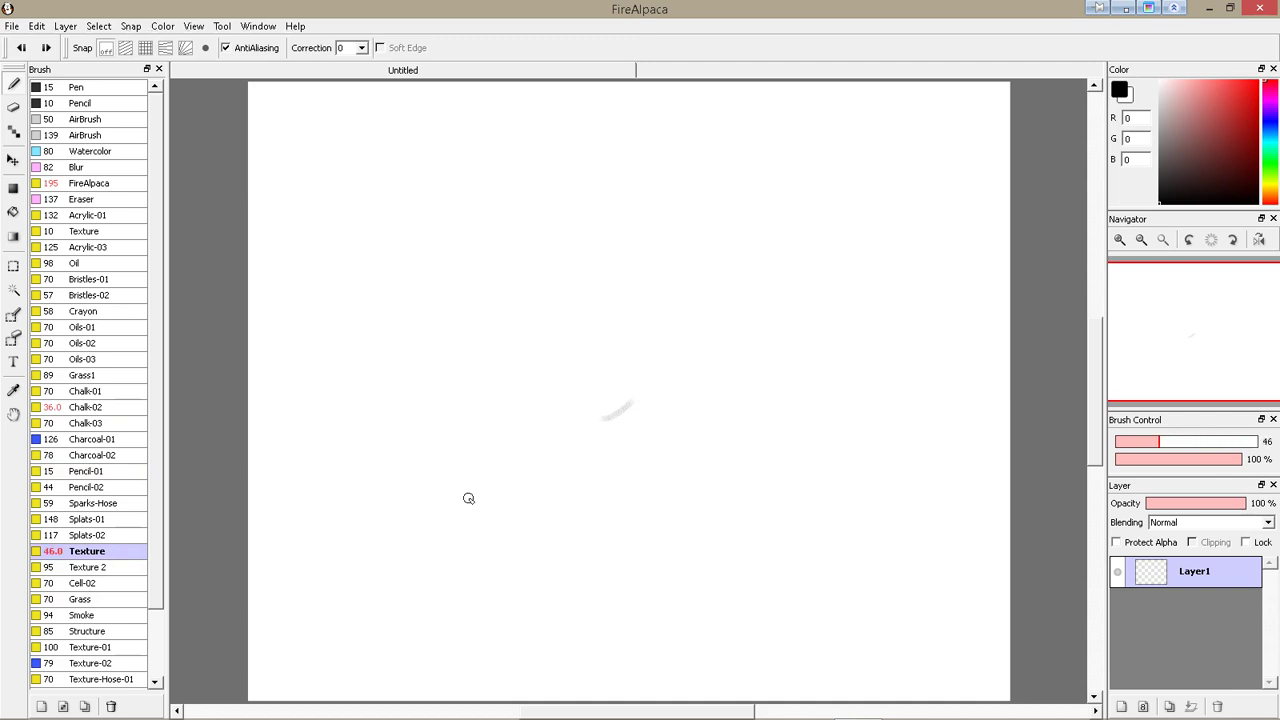
mouse_move(585, 332)
mouse_down()
mouse_move(633, 427)
mouse_move(575, 417)
mouse_move(603, 451)
mouse_up()
key(ctrl+z)
drag(543, 420, 518, 451)
mouse_move(605, 297)
mouse_down()
mouse_move(607, 444)
mouse_move(564, 403)
mouse_move(636, 302)
mouse_move(656, 359)
mouse_move(648, 463)
mouse_up()
key(ctrl+z)
mouse_move(584, 338)
mouse_down()
mouse_move(657, 417)
mouse_move(626, 303)
mouse_move(586, 337)
mouse_move(648, 462)
mouse_up()
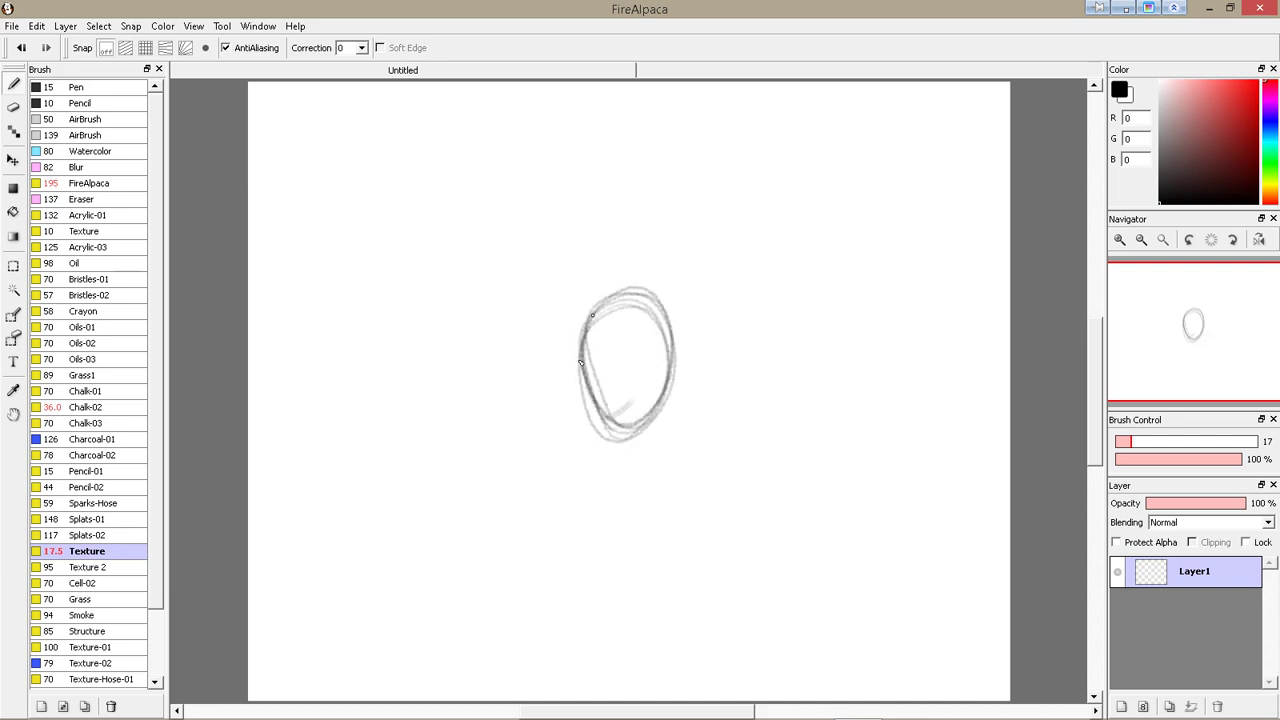
drag(580, 362, 654, 380)
Switch to the rectangle selection tool
click(13, 266)
Perspective-transform the selected oval, widening its top and pulling its bottom corners inward
drag(553, 245, 707, 461)
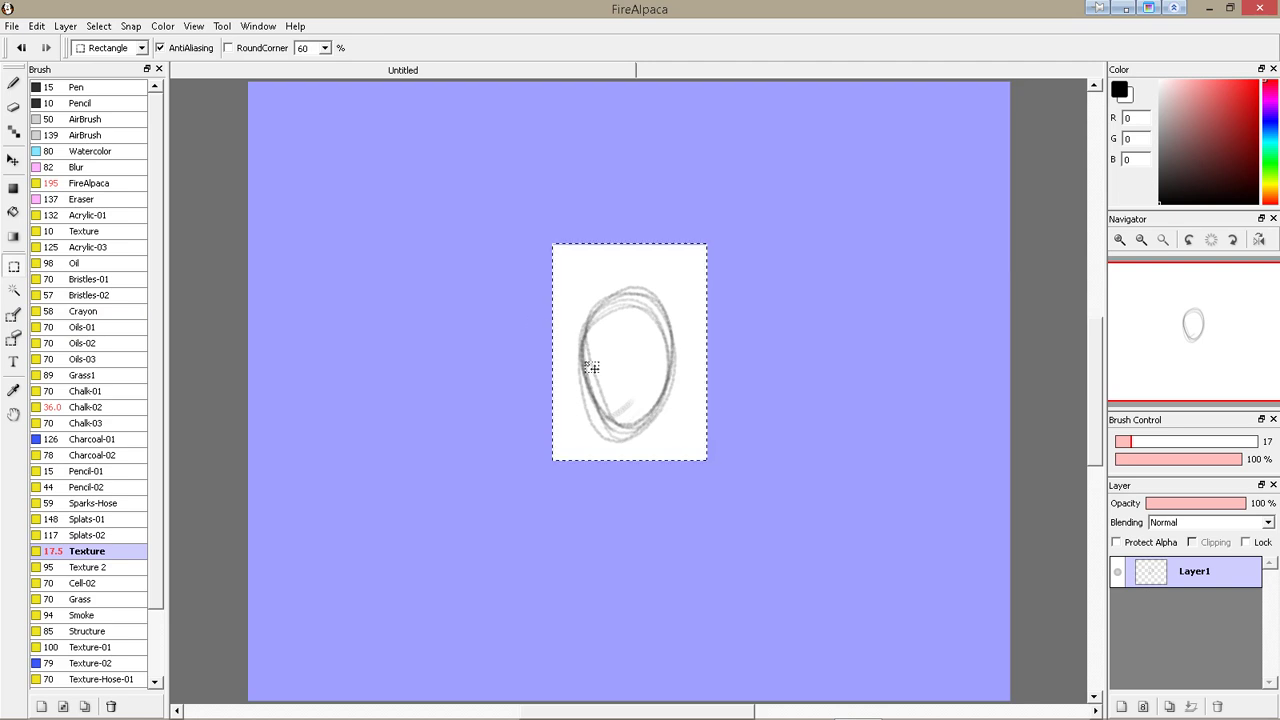
key(ctrl+t)
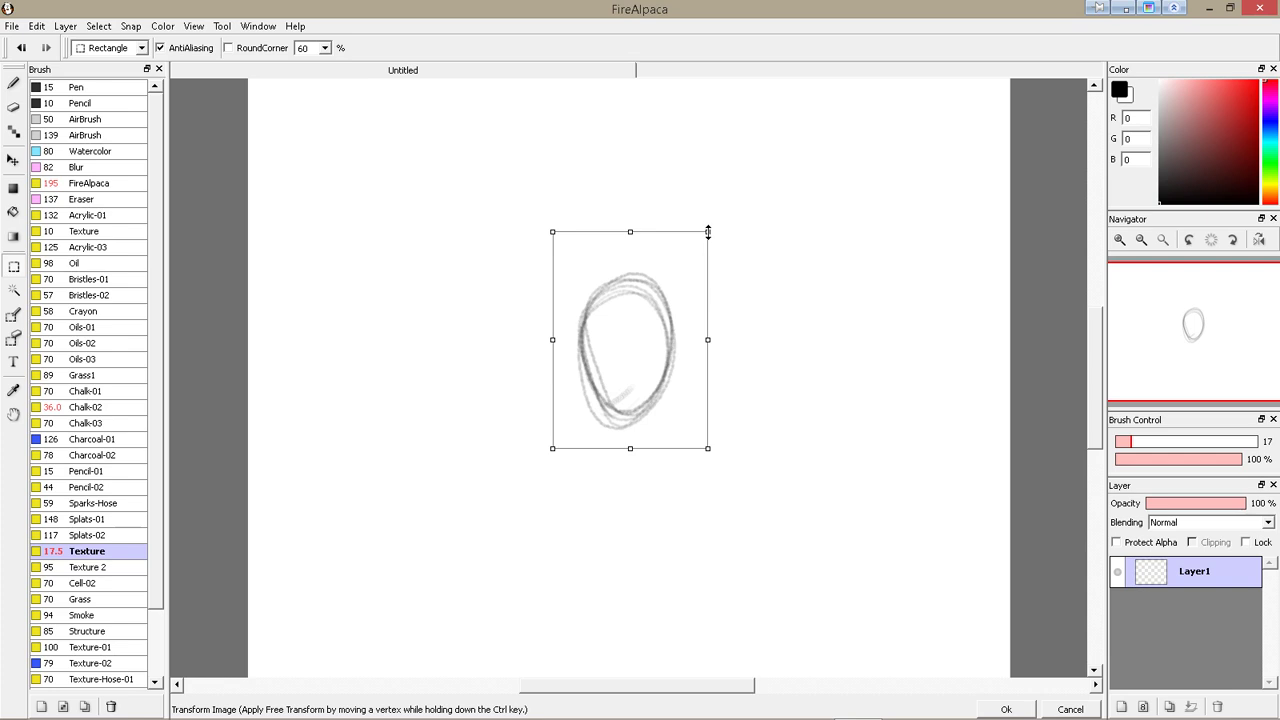
drag(708, 232, 766, 230)
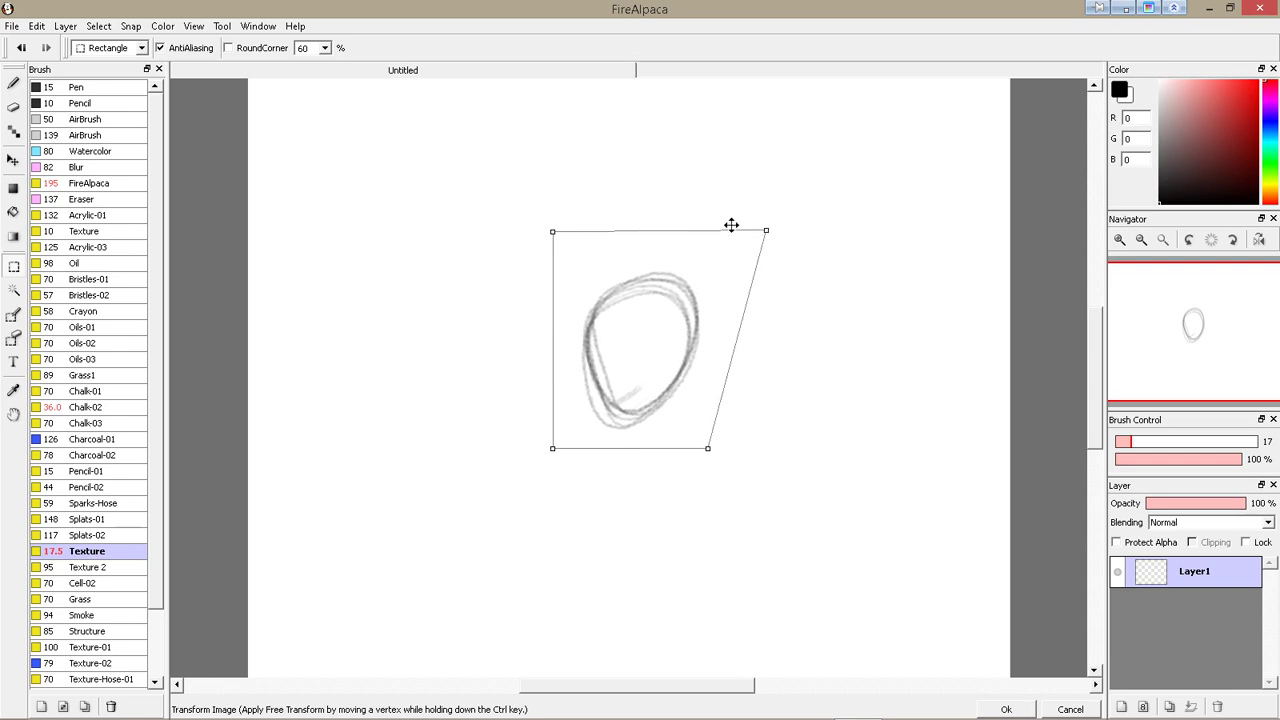
drag(548, 232, 489, 228)
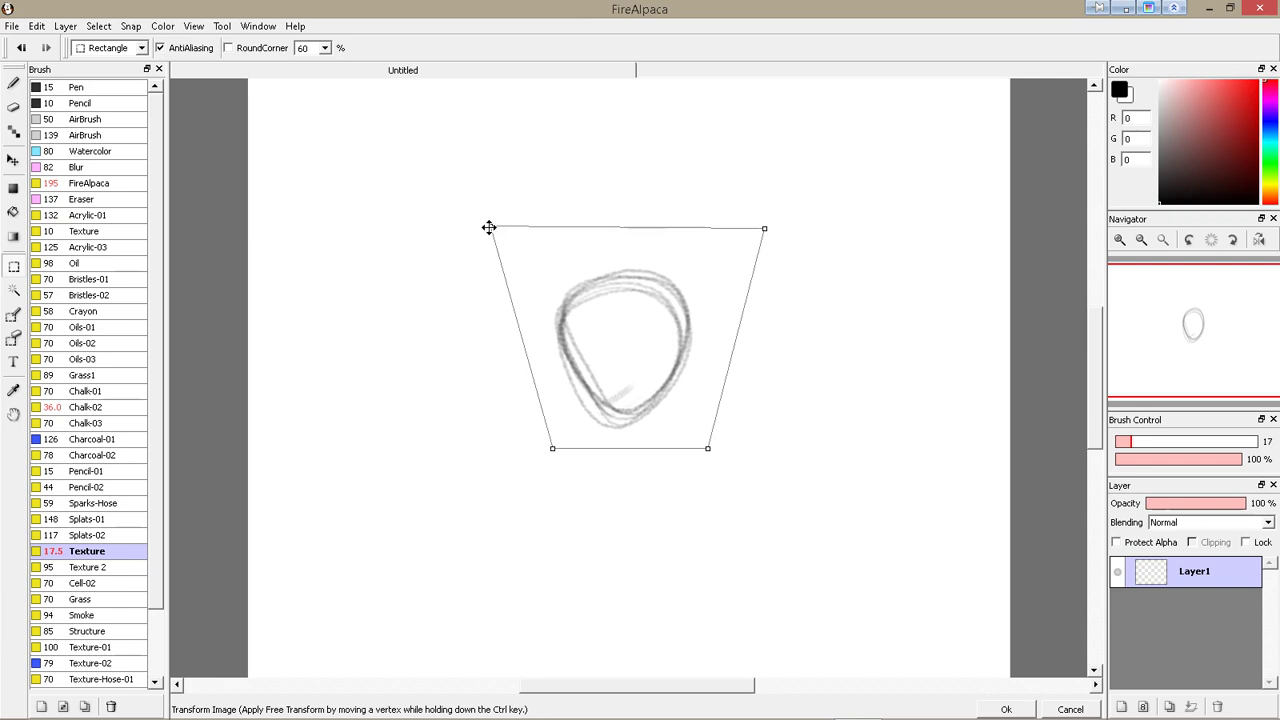
mouse_move(764, 228)
mouse_down()
mouse_move(774, 200)
mouse_move(775, 230)
mouse_up()
drag(550, 449, 580, 462)
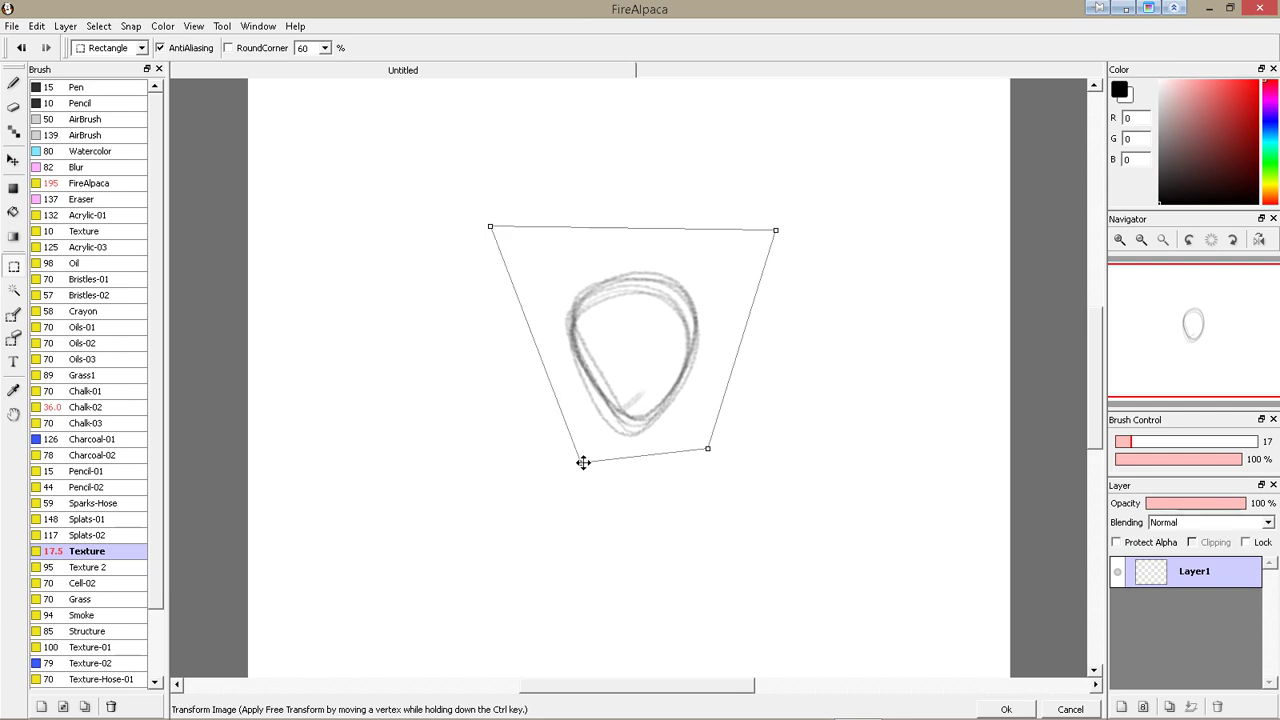
drag(708, 447, 669, 462)
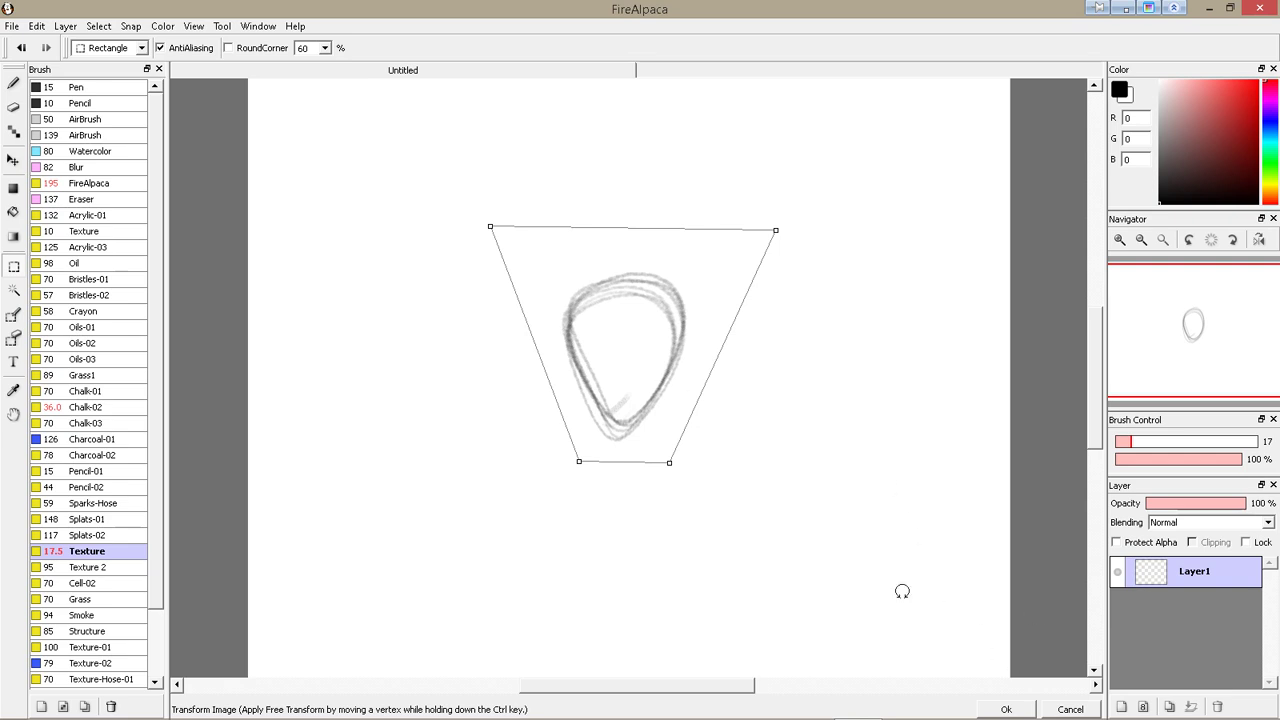
click(1005, 710)
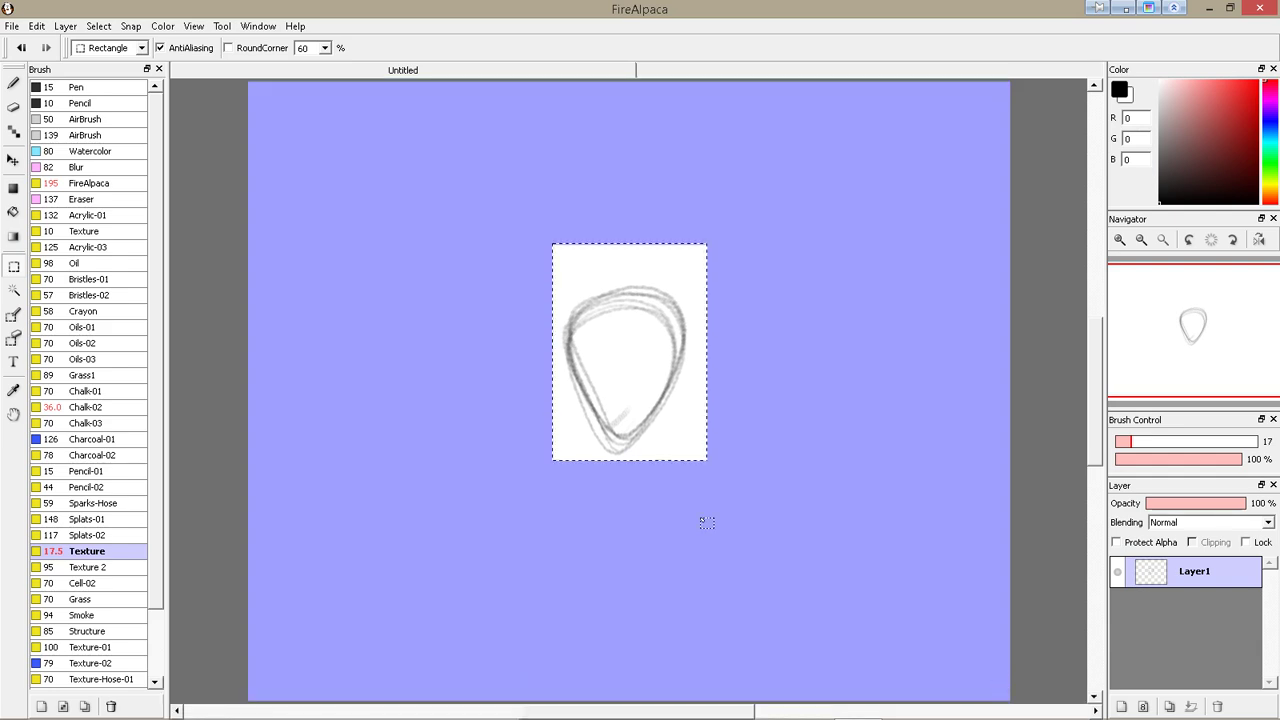
Deselect the oval and pick the Charcoal-01 brush
click(430, 450)
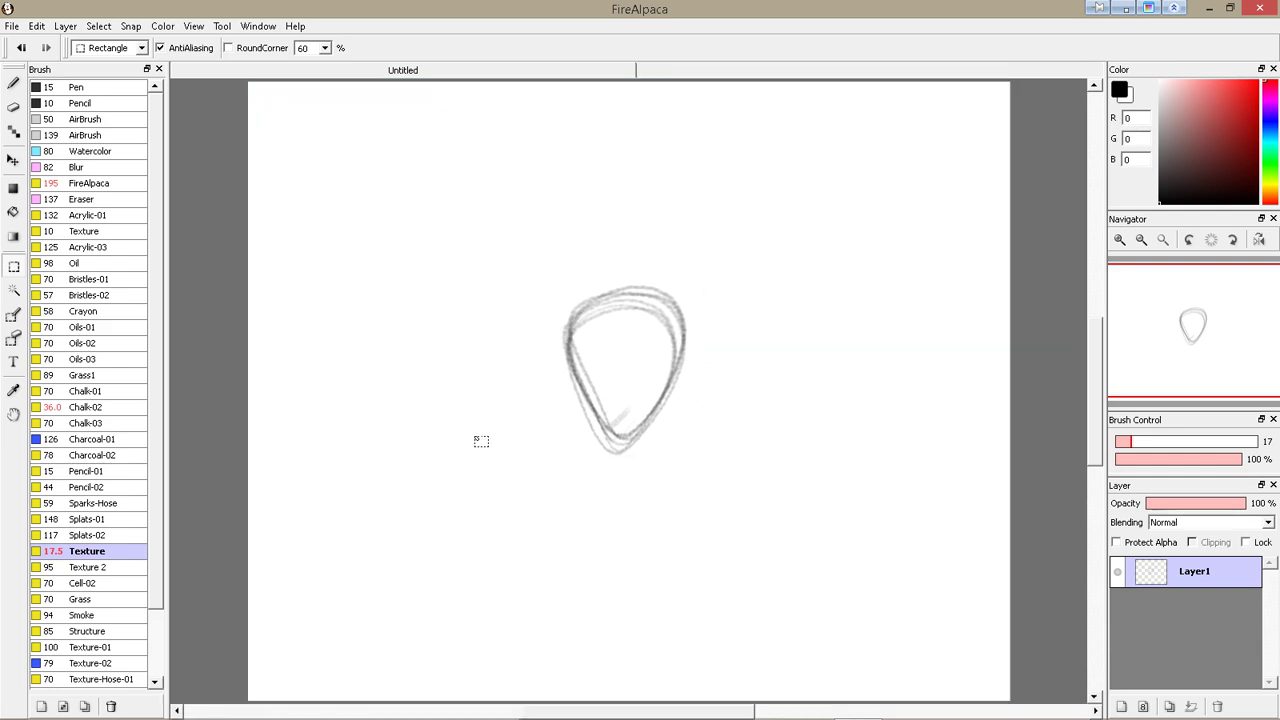
click(14, 85)
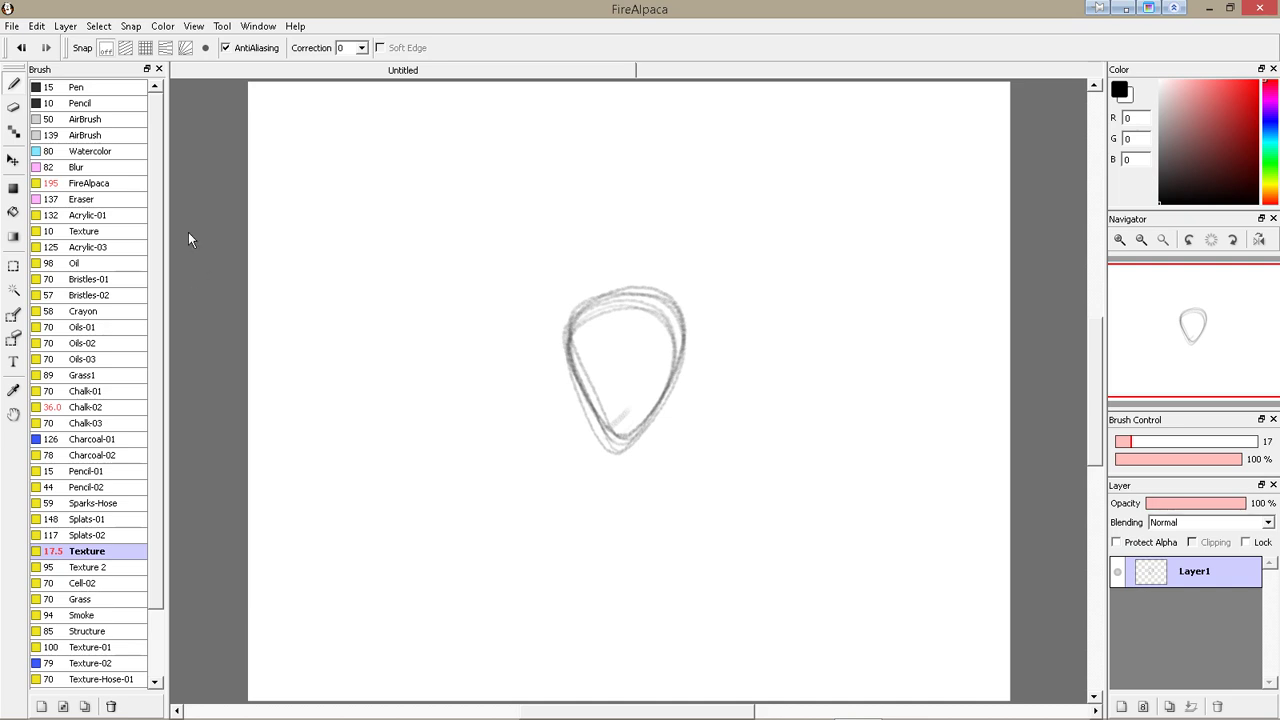
click(100, 439)
Scribble a dense black charcoal block and trim its upper left edge with an enlarged eraser
mouse_move(591, 329)
mouse_down()
mouse_move(672, 308)
mouse_move(606, 385)
mouse_move(668, 333)
mouse_move(545, 322)
mouse_move(628, 353)
mouse_move(617, 448)
mouse_move(681, 398)
mouse_move(648, 438)
mouse_move(688, 447)
mouse_move(621, 447)
mouse_move(534, 344)
mouse_move(621, 486)
mouse_move(709, 385)
mouse_move(664, 292)
mouse_move(709, 360)
mouse_move(582, 321)
mouse_move(590, 302)
mouse_move(523, 334)
mouse_up()
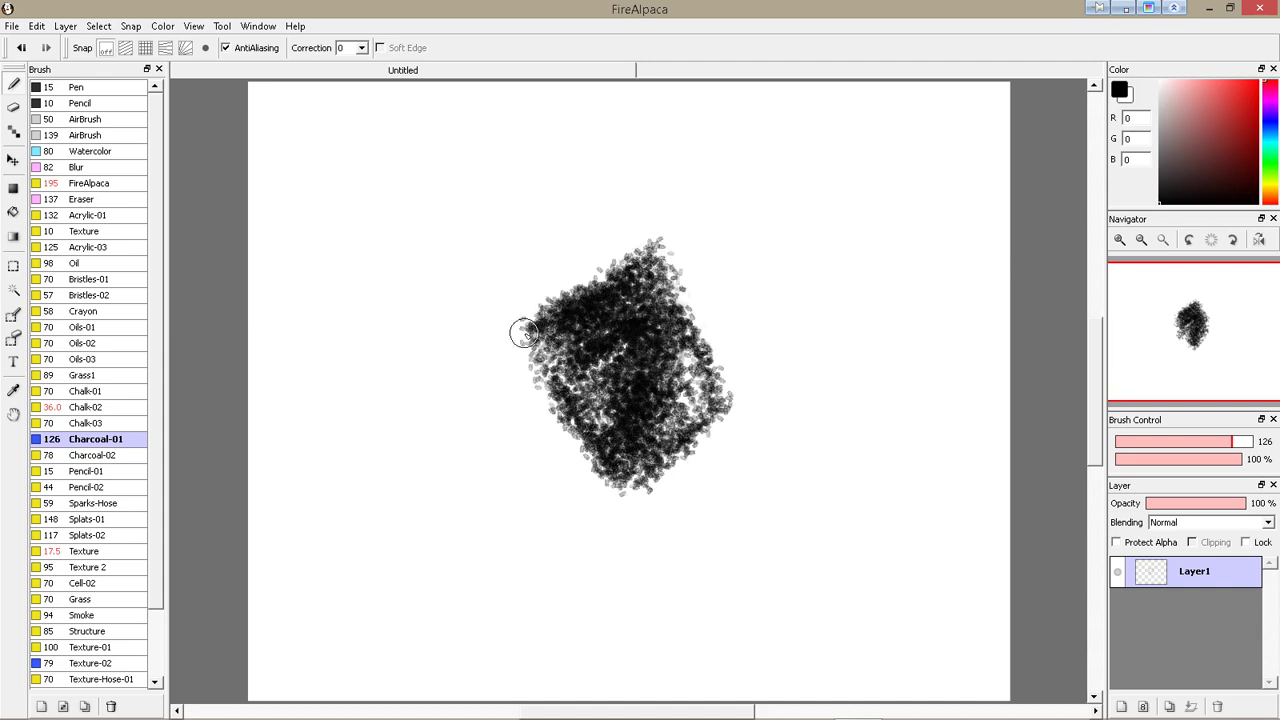
click(13, 107)
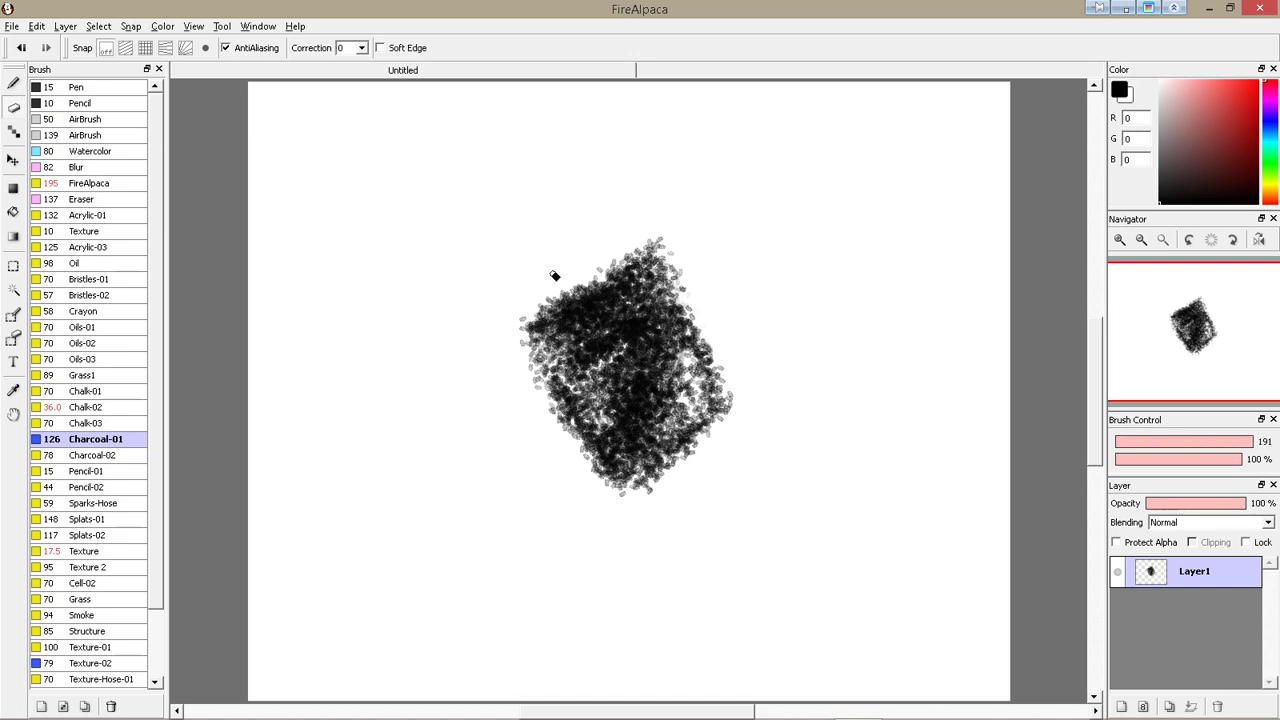
mouse_move(654, 229)
mouse_down()
mouse_move(539, 301)
mouse_move(576, 286)
mouse_move(544, 319)
mouse_move(646, 260)
mouse_up()
click(13, 83)
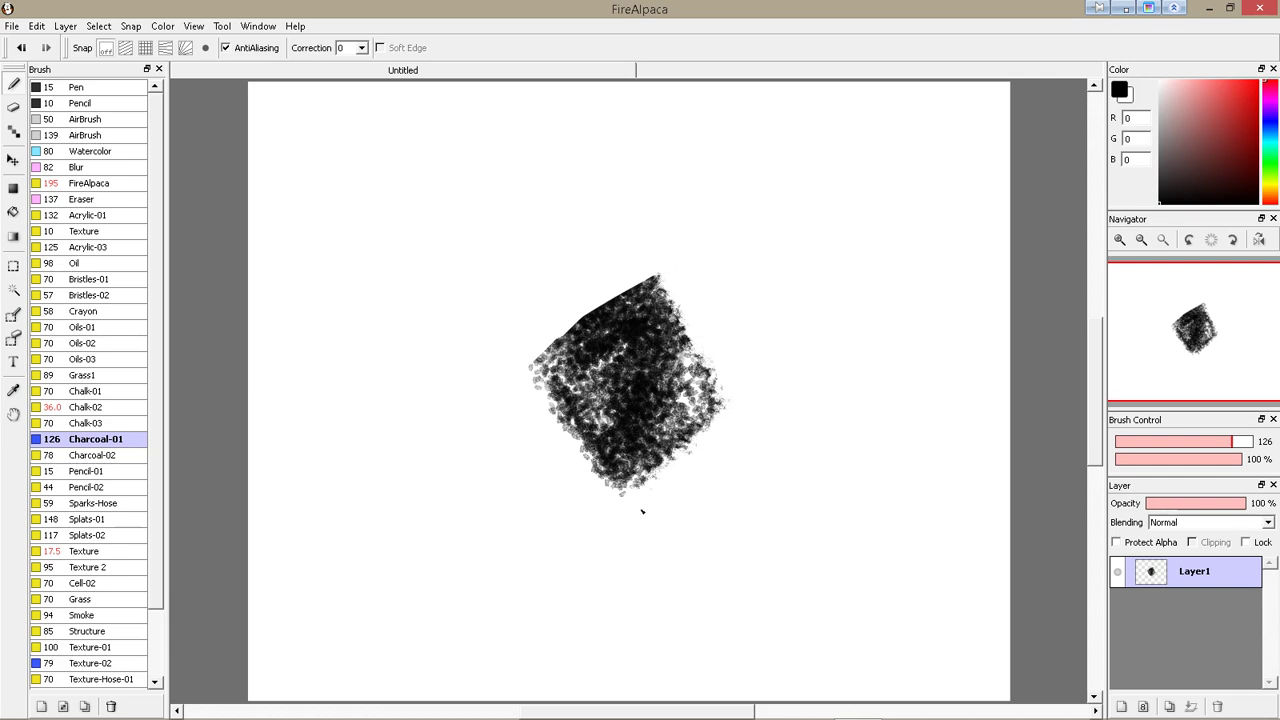
Touch up the block's lower right edge with charcoal, then undo the last three strokes
mouse_move(631, 495)
mouse_down()
mouse_move(723, 386)
mouse_move(640, 460)
mouse_move(716, 410)
mouse_up()
mouse_move(594, 480)
mouse_down()
mouse_move(720, 395)
mouse_move(615, 490)
mouse_move(728, 408)
mouse_move(625, 515)
mouse_move(740, 418)
mouse_move(659, 478)
mouse_up()
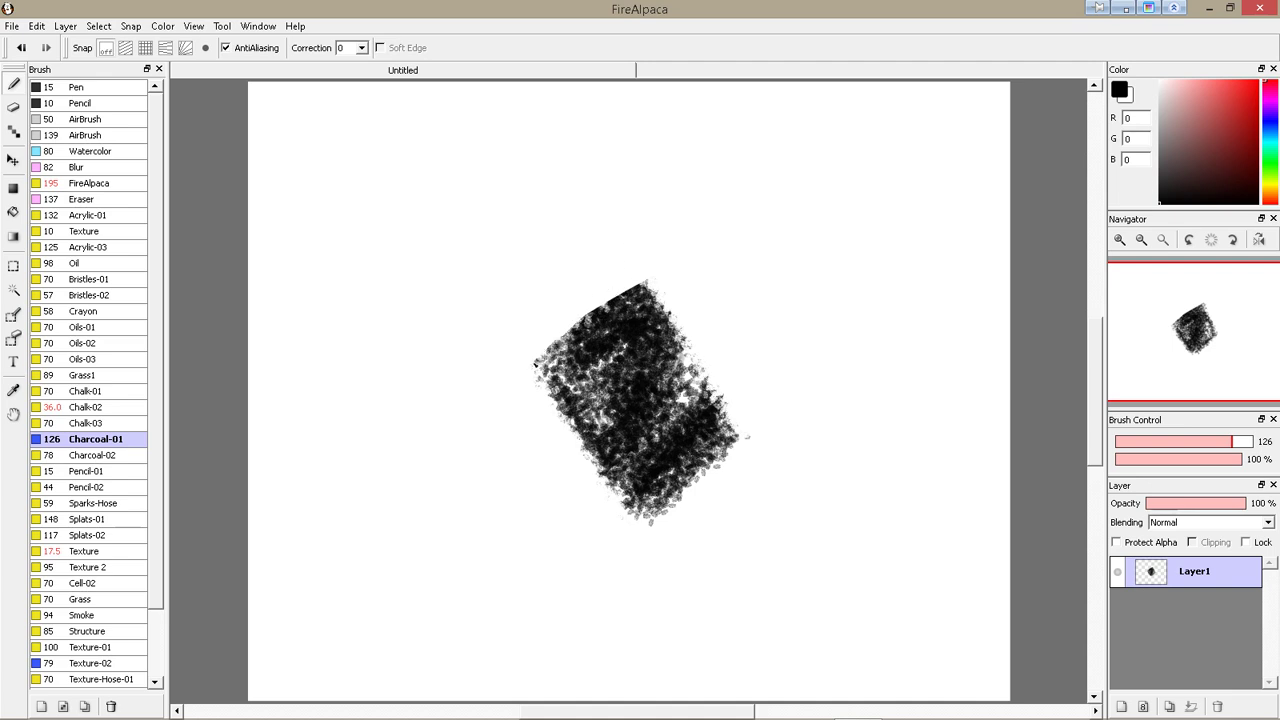
key(ctrl+z)
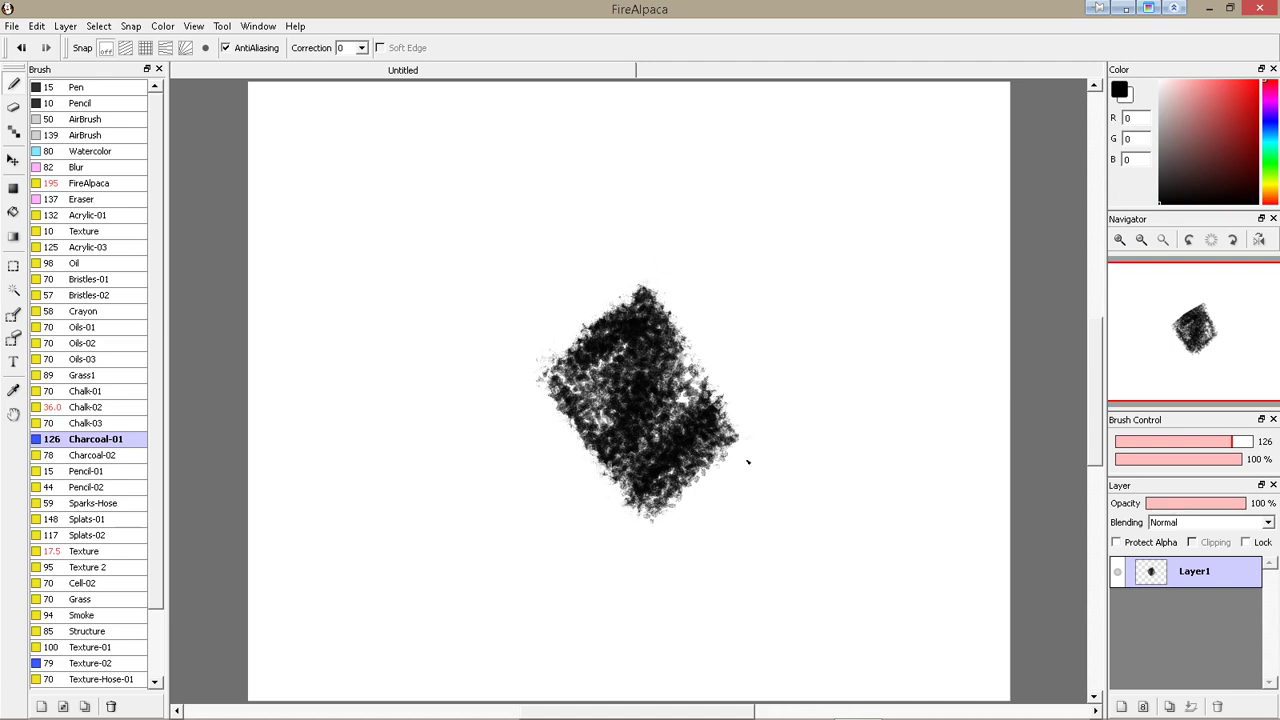
key(ctrl+z)
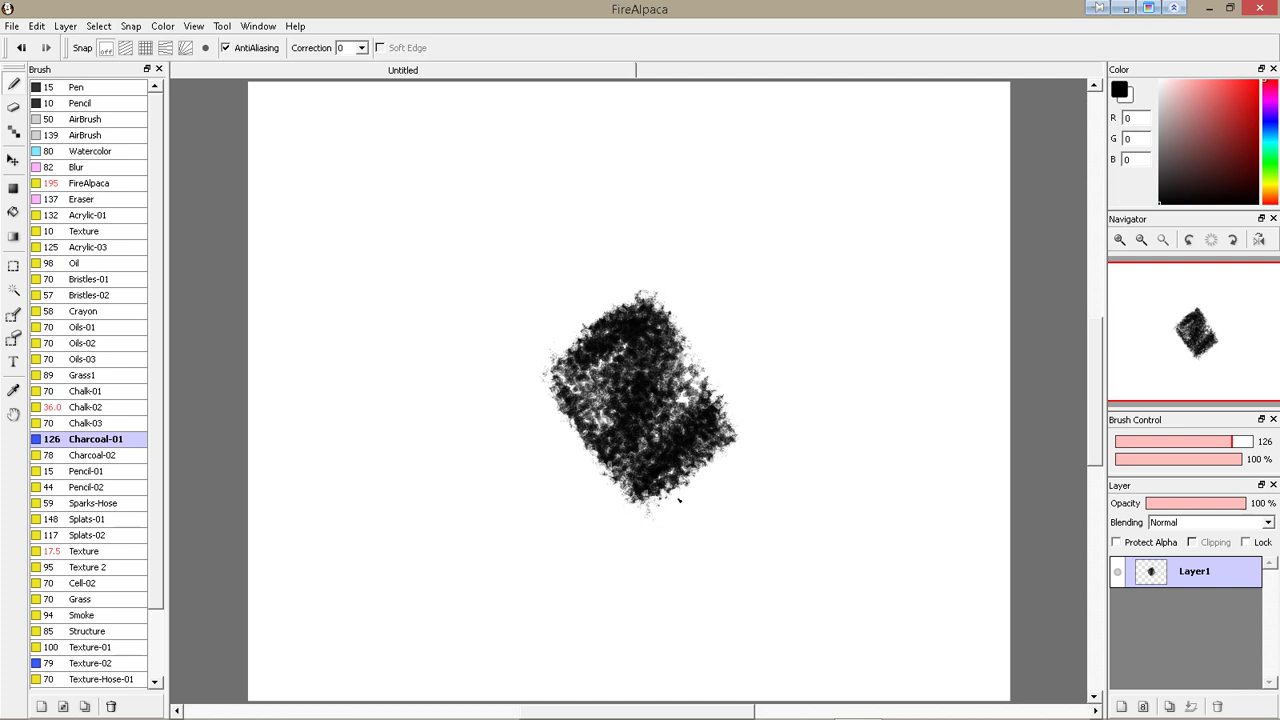
key(ctrl+z)
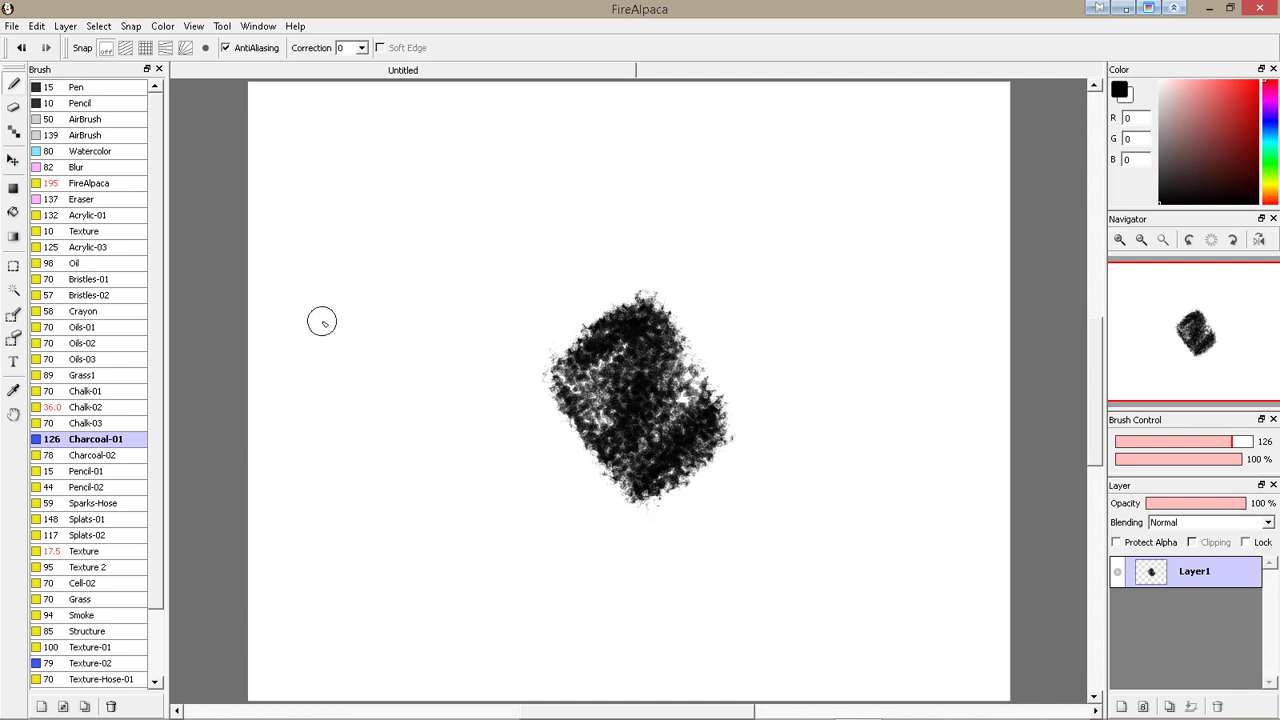
key(e)
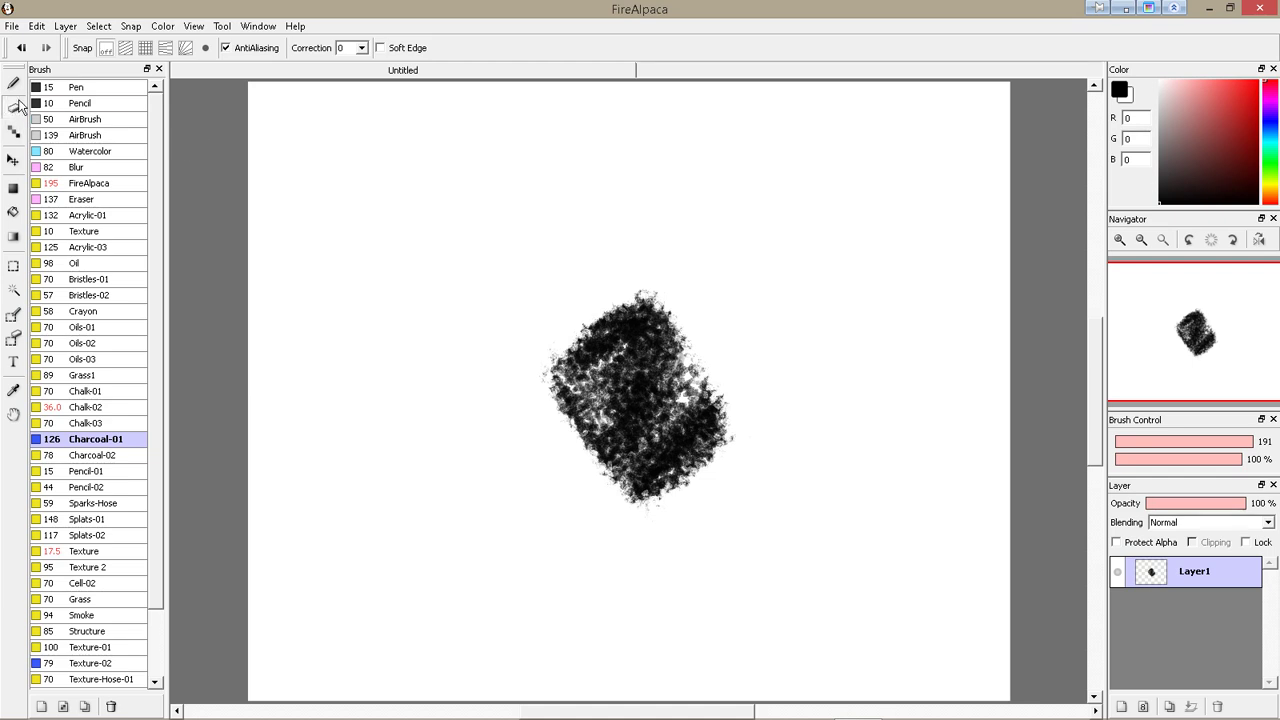
Flatten the blob's spiky top and soften its bottom and side edges with Charcoal-01 at 126
mouse_move(608, 286)
mouse_down()
mouse_move(709, 320)
mouse_move(614, 295)
mouse_move(720, 346)
mouse_move(729, 429)
mouse_move(729, 414)
mouse_move(705, 470)
mouse_up()
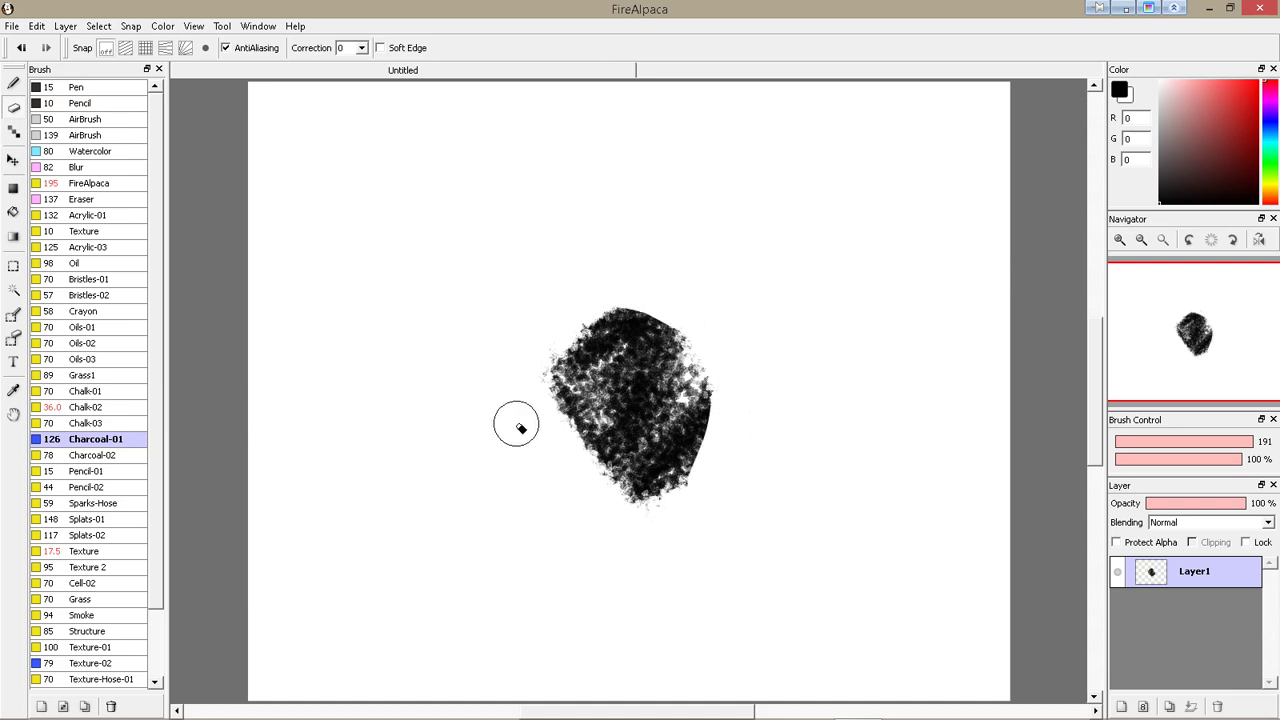
key(b)
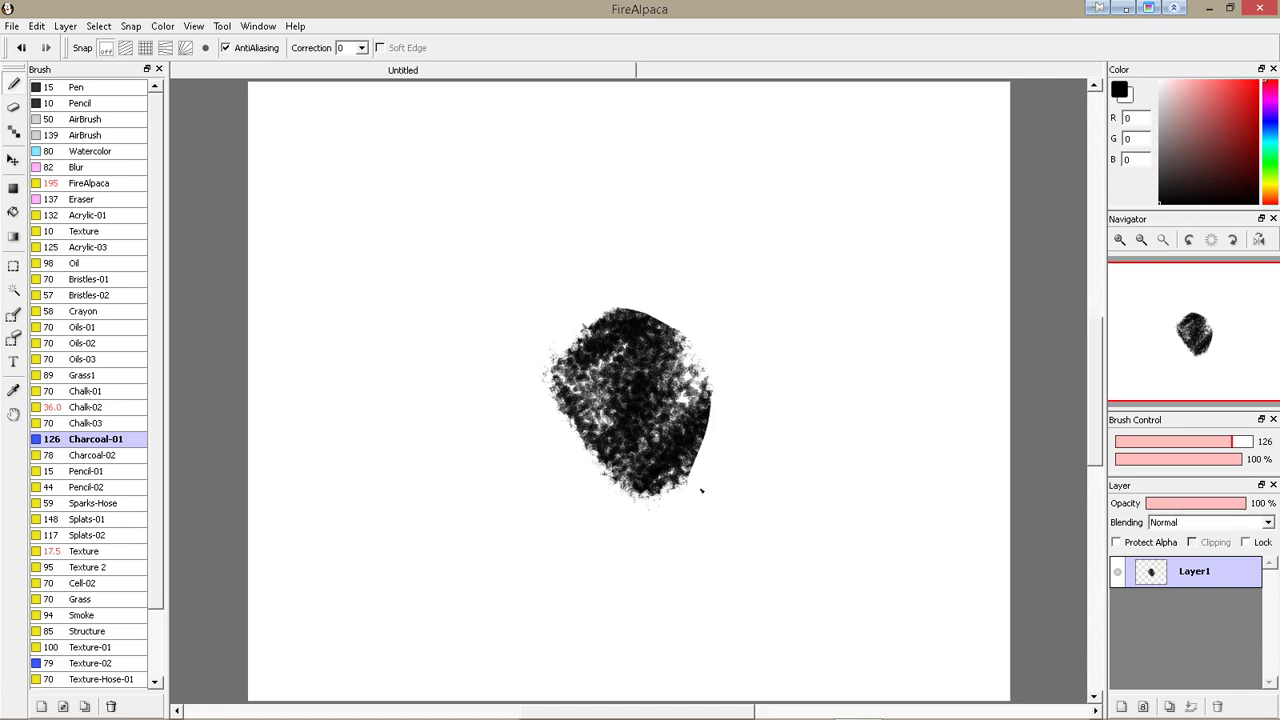
mouse_move(701, 490)
mouse_down()
mouse_move(714, 469)
mouse_move(659, 493)
mouse_up()
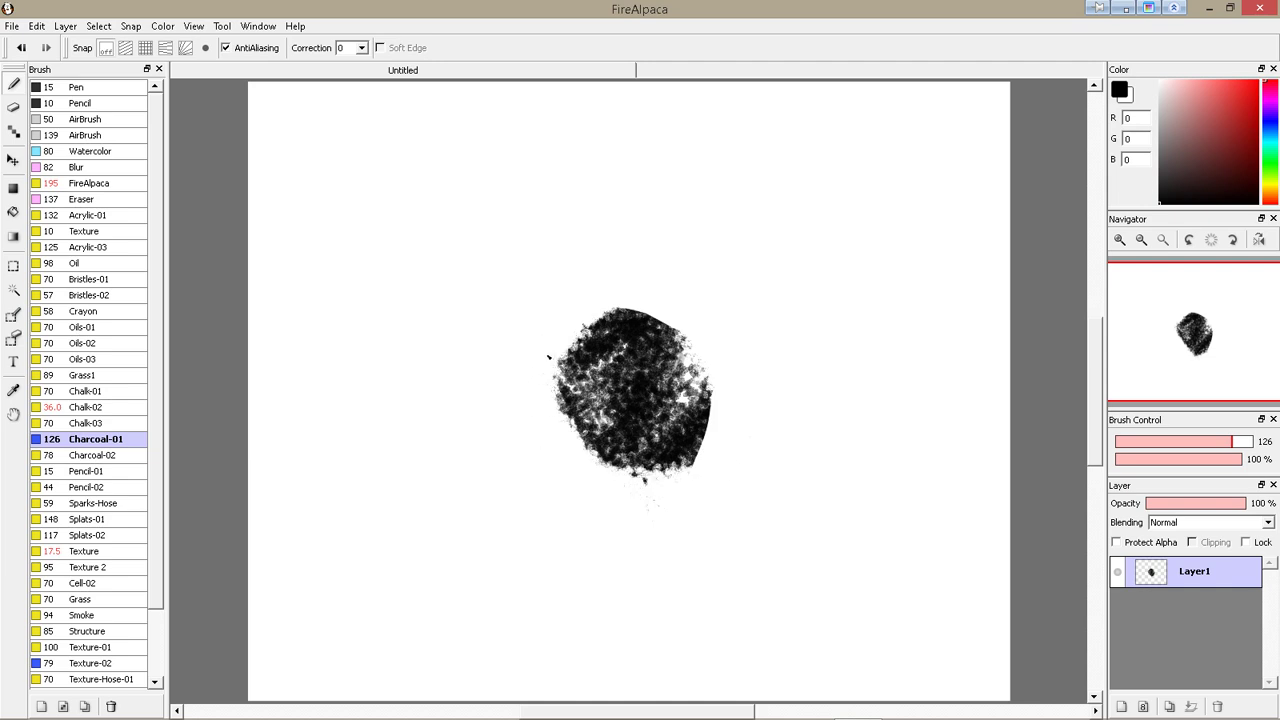
mouse_move(549, 358)
mouse_down()
mouse_move(565, 427)
mouse_move(626, 481)
mouse_move(699, 454)
mouse_move(714, 406)
mouse_up()
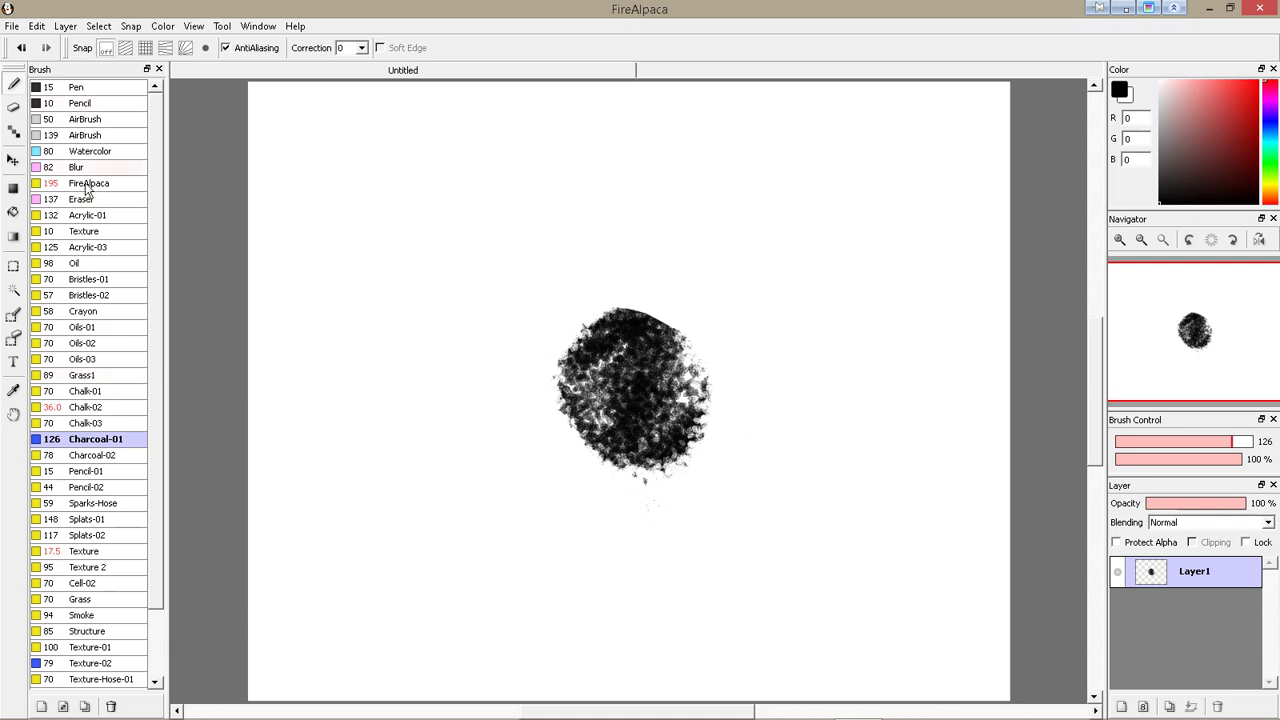
Open the Charcoal-02 brush settings window and reposition it
double_click(92, 456)
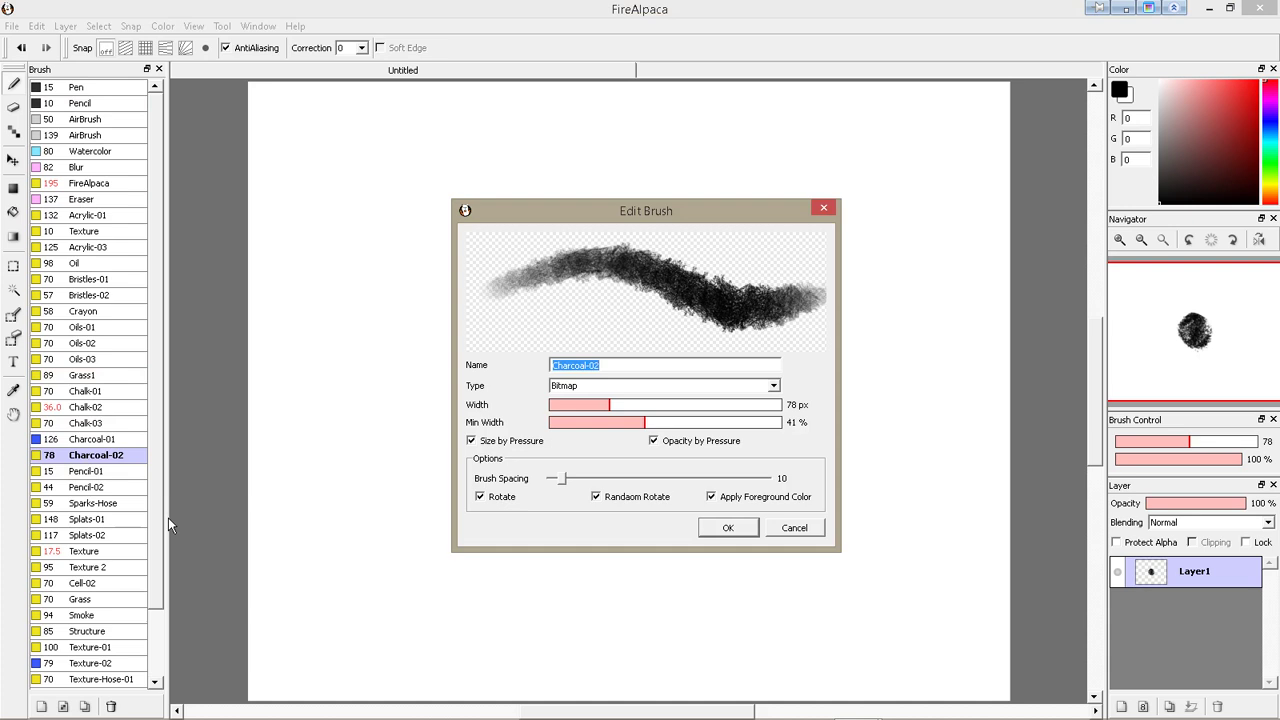
key(Escape)
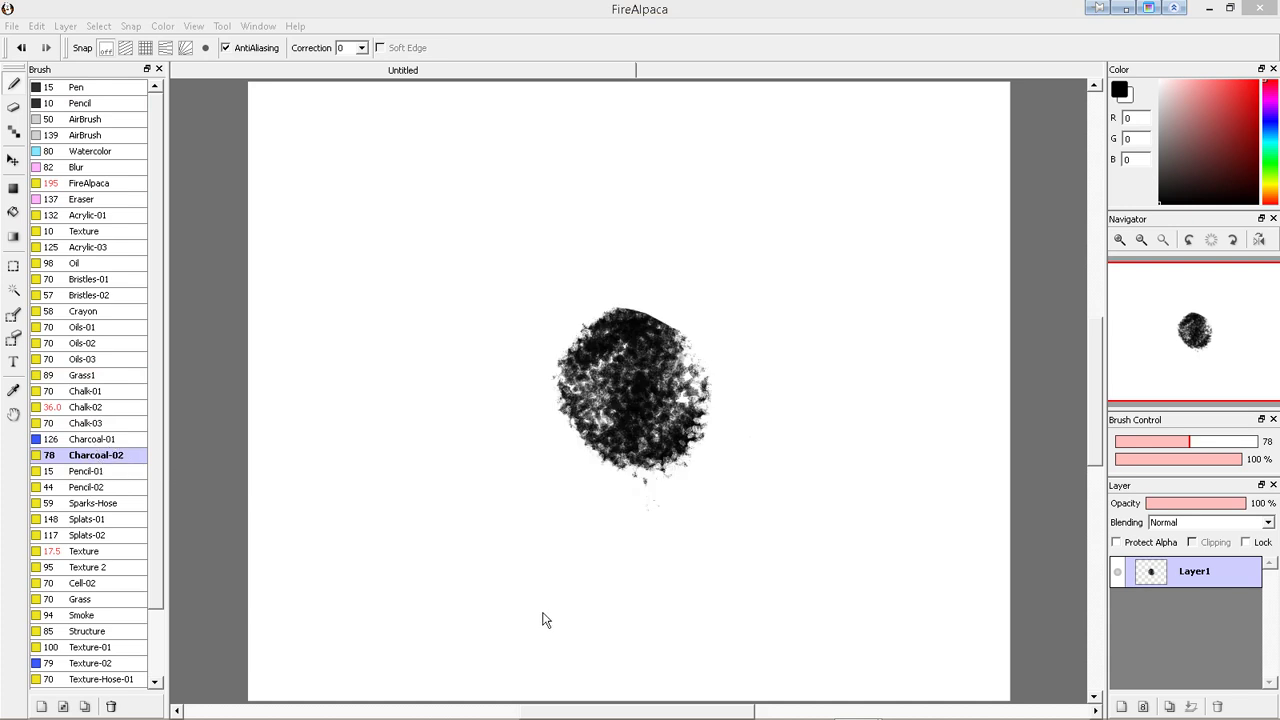
mouse_move(590, 716)
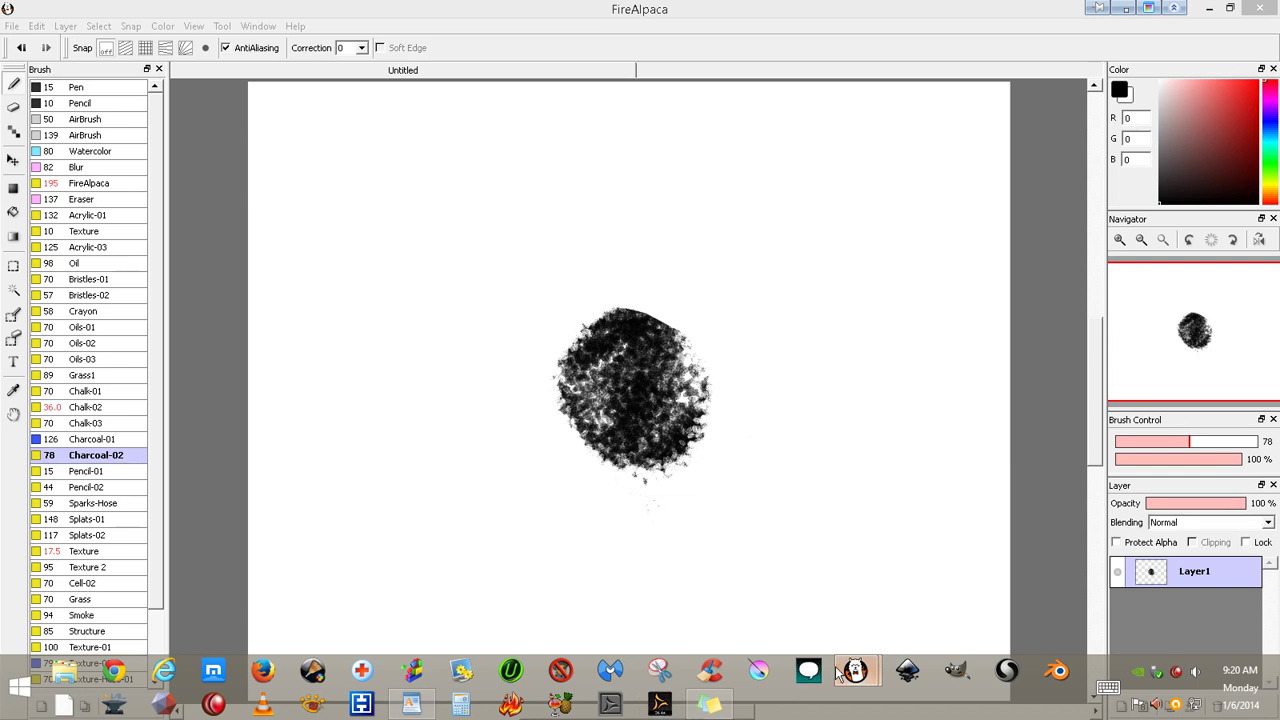
mouse_move(859, 672)
click(946, 614)
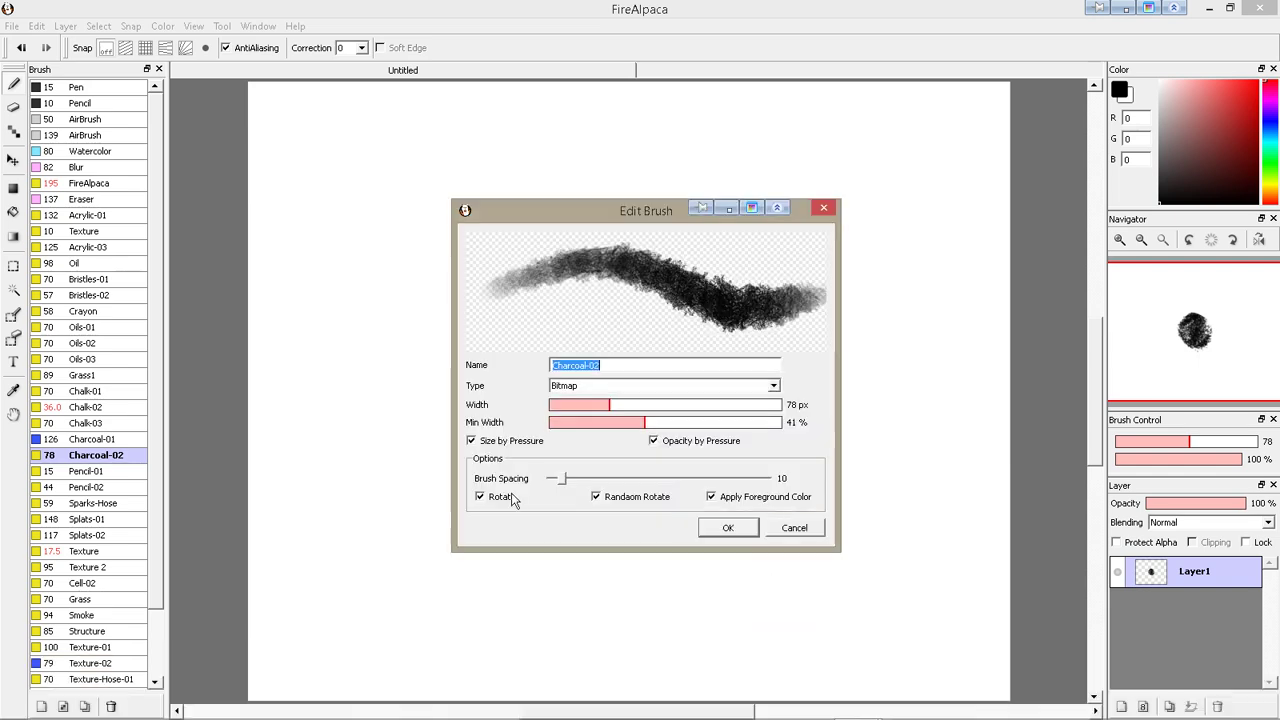
drag(589, 208, 523, 170)
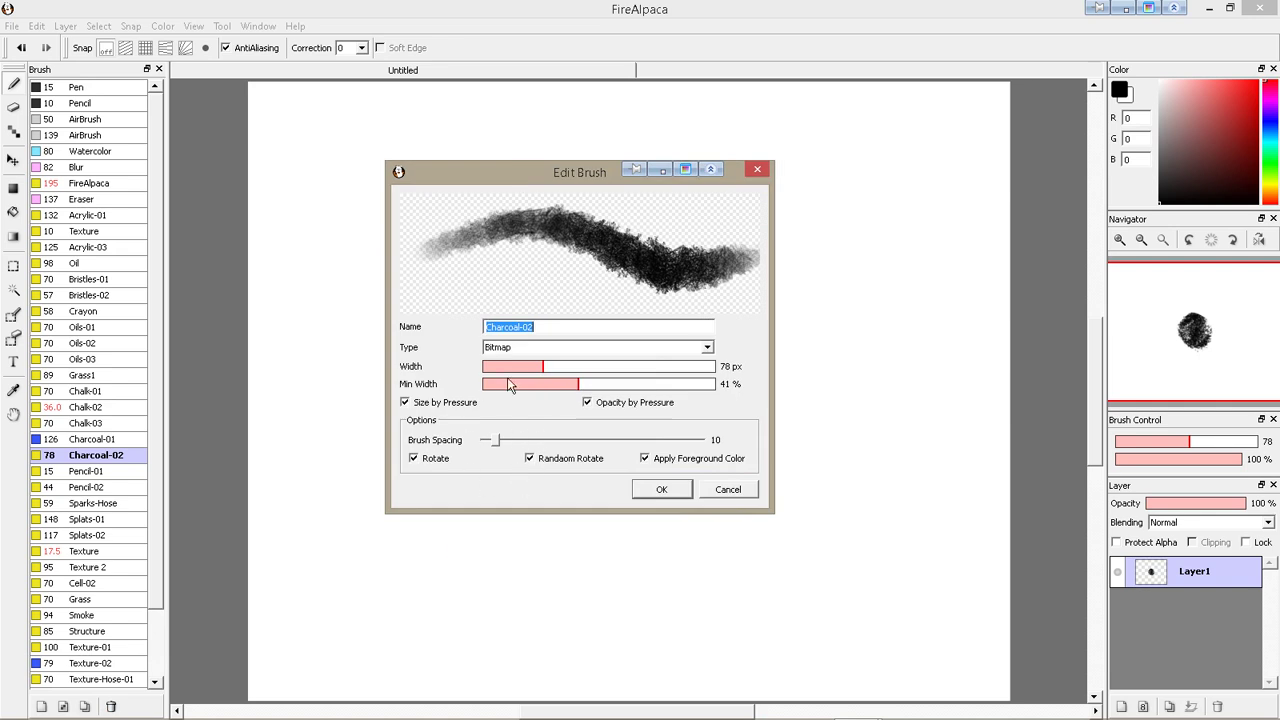
Set Charcoal-02 to Scatter, particle size 12, colour jitter 29, hue jitter 50, and test it
click(707, 347)
click(730, 336)
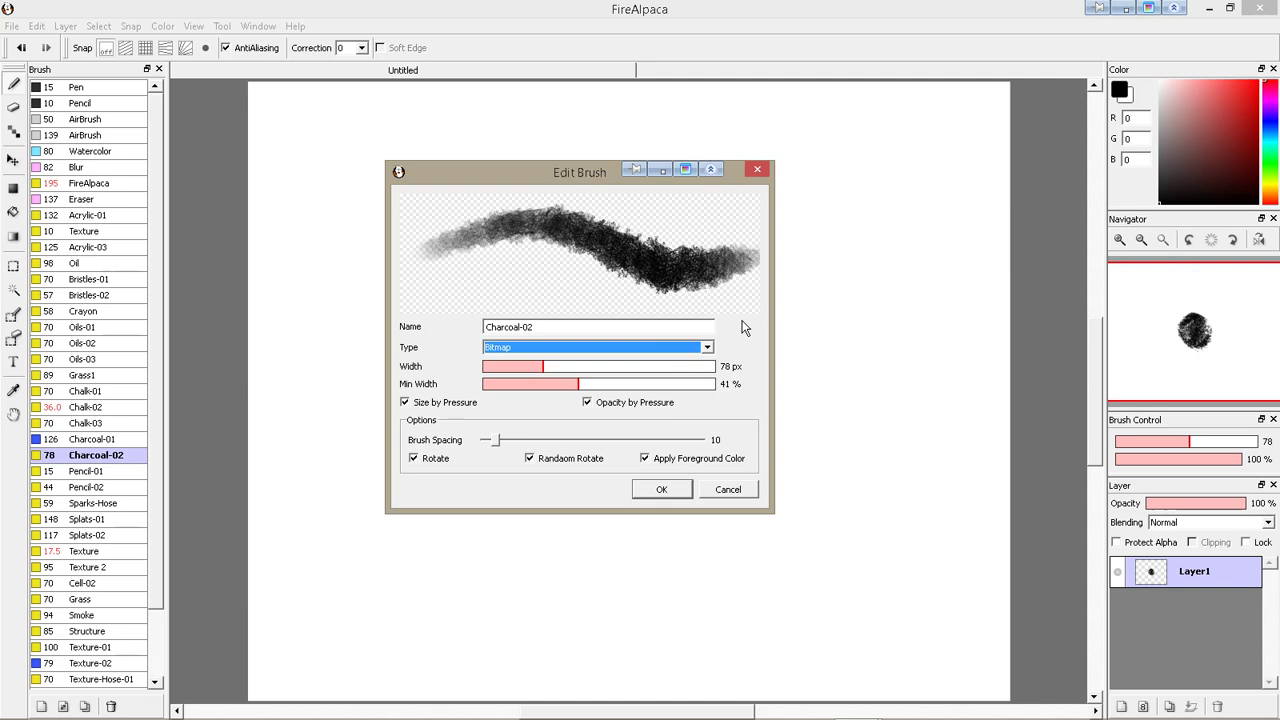
click(708, 347)
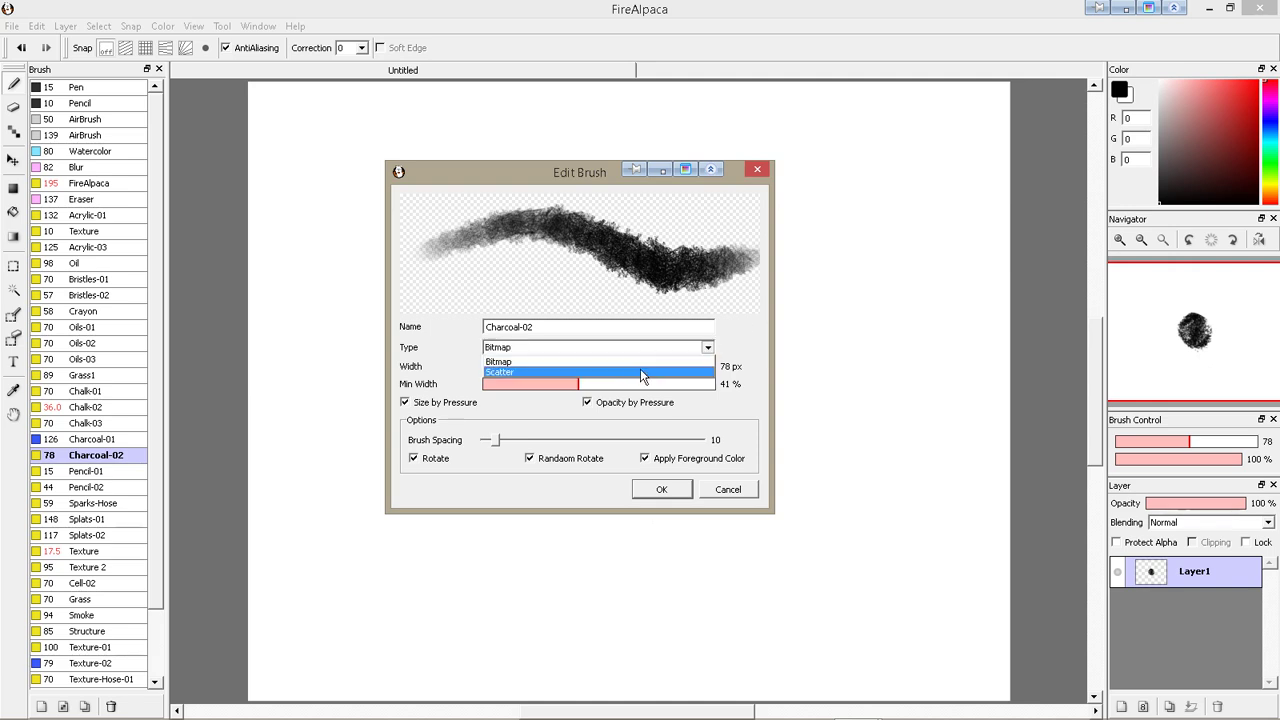
click(641, 372)
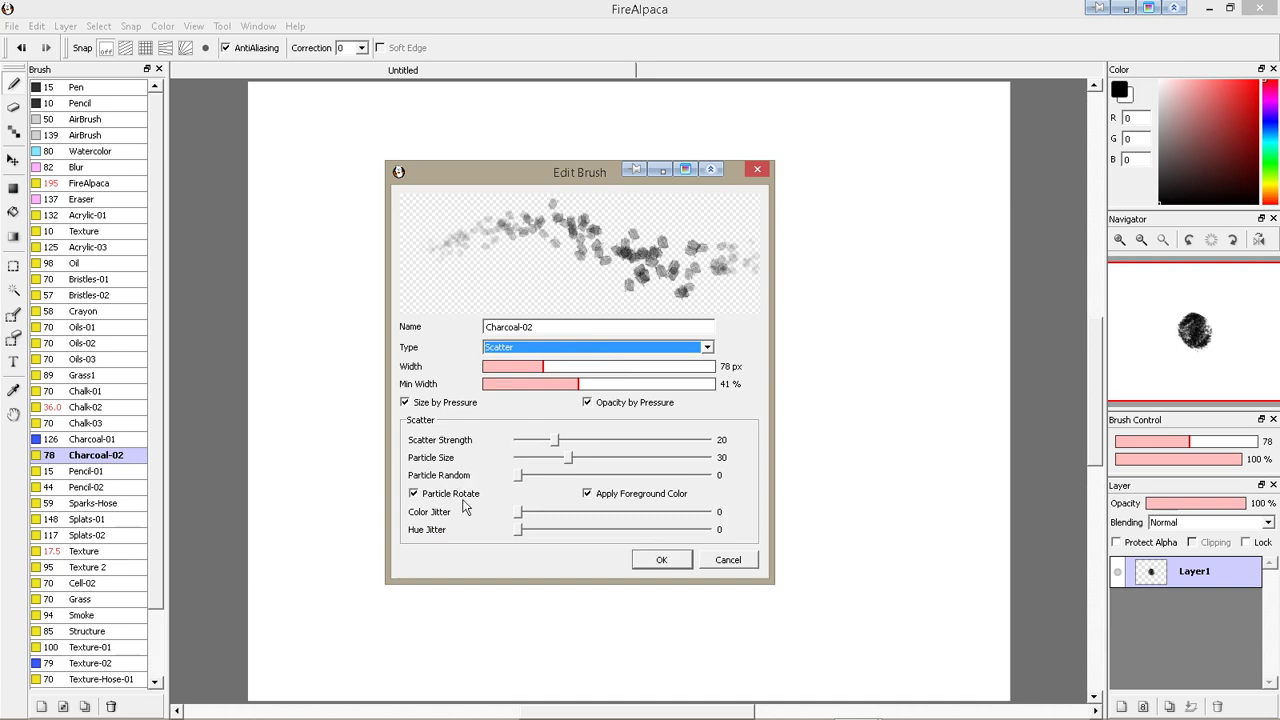
drag(572, 460, 533, 458)
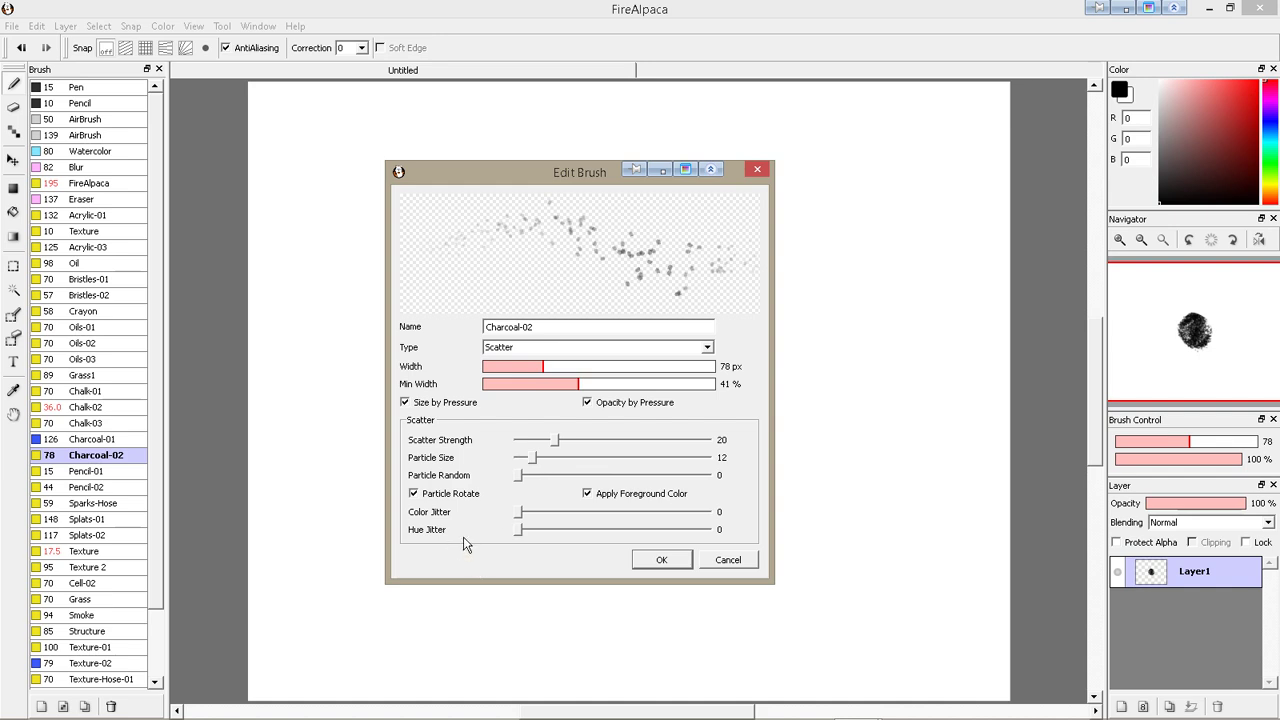
drag(521, 513, 614, 530)
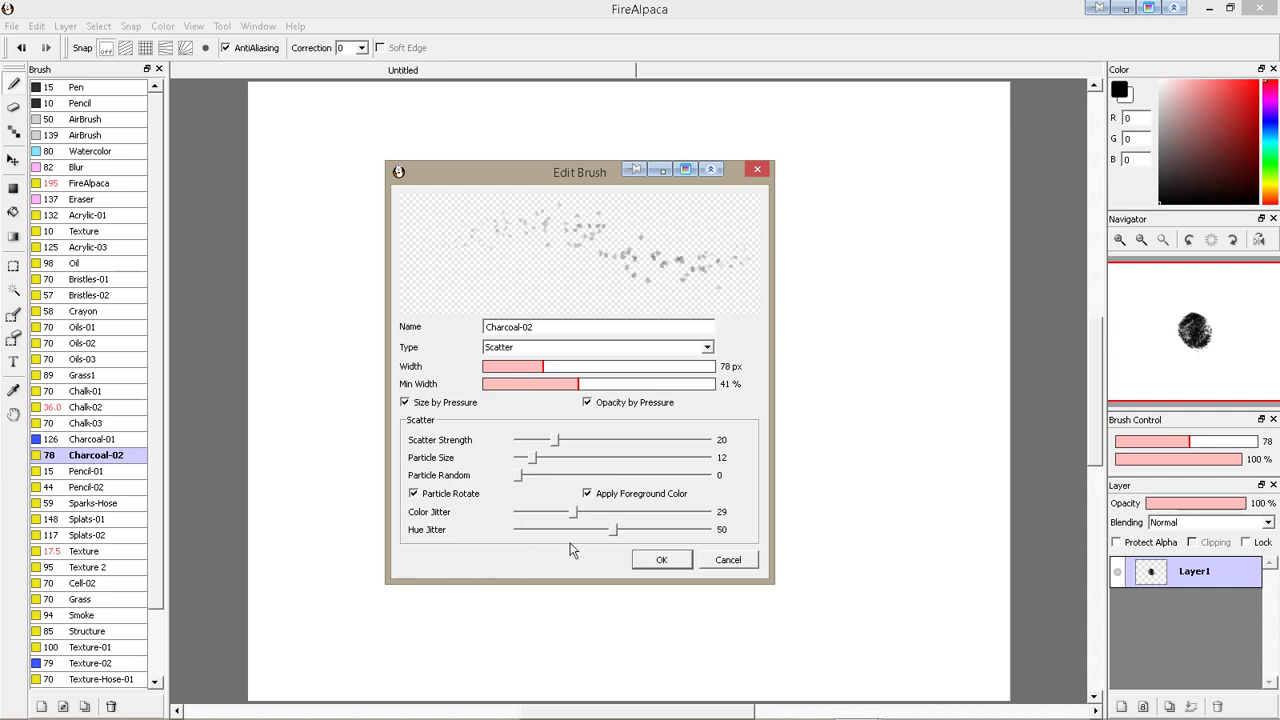
click(660, 560)
mouse_move(543, 300)
mouse_down()
mouse_move(483, 423)
mouse_move(595, 238)
mouse_up()
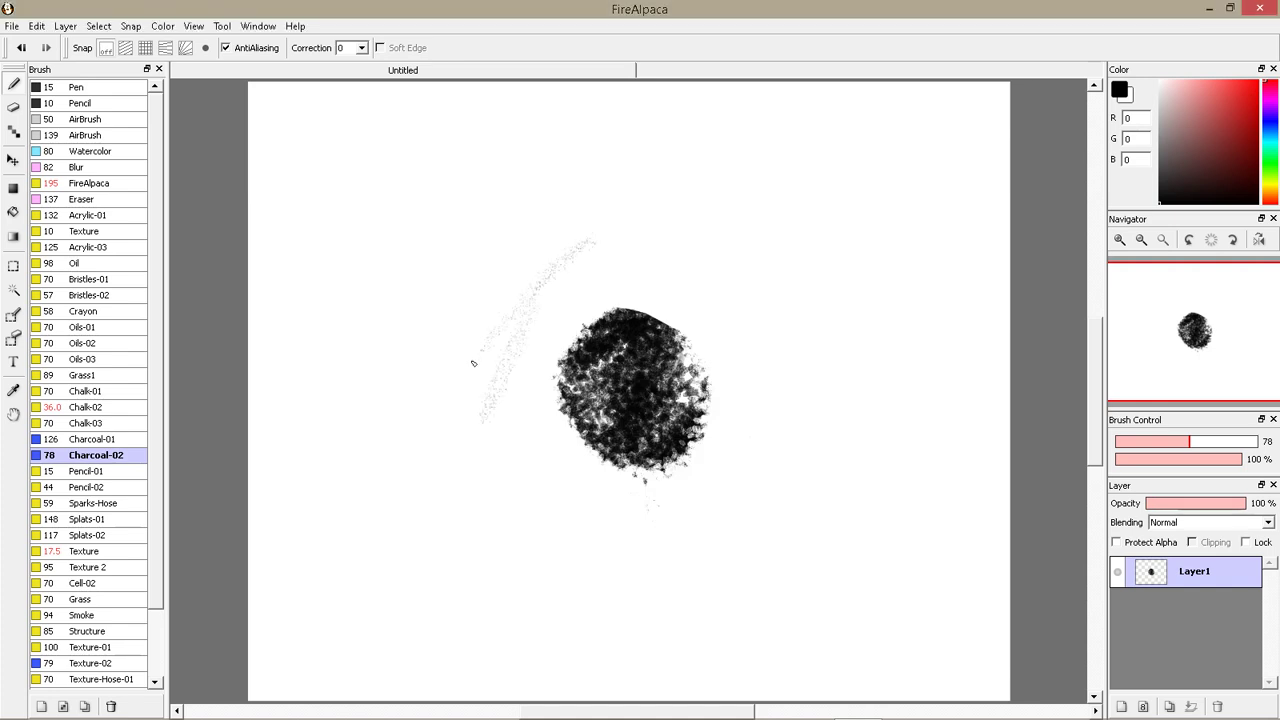
Spray a wide size-255 dot band above the blob; set Charcoal-02 scatter strength 79, particle size 59
key(ctrl+z)
mouse_move(486, 310)
mouse_down()
mouse_move(588, 300)
mouse_move(511, 354)
mouse_move(535, 283)
mouse_move(523, 276)
mouse_move(573, 226)
mouse_move(470, 273)
mouse_move(567, 242)
mouse_move(543, 238)
mouse_move(701, 204)
mouse_move(533, 245)
mouse_move(620, 243)
mouse_up()
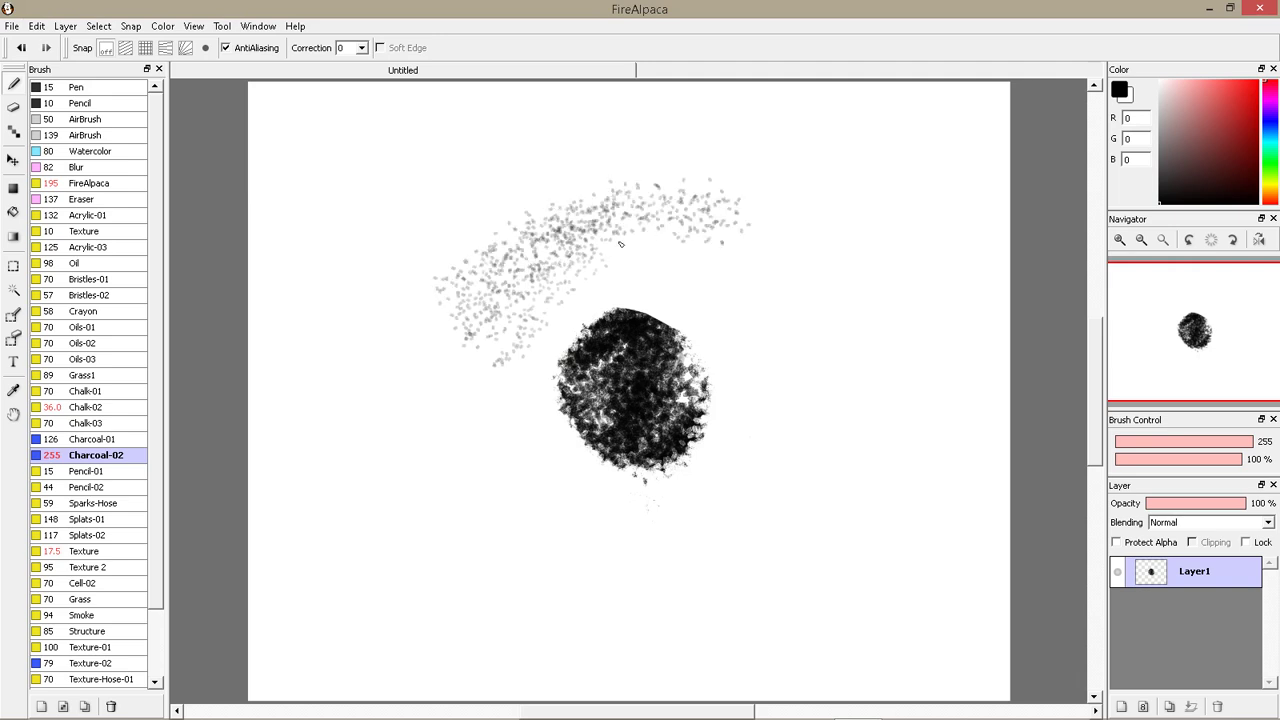
double_click(127, 459)
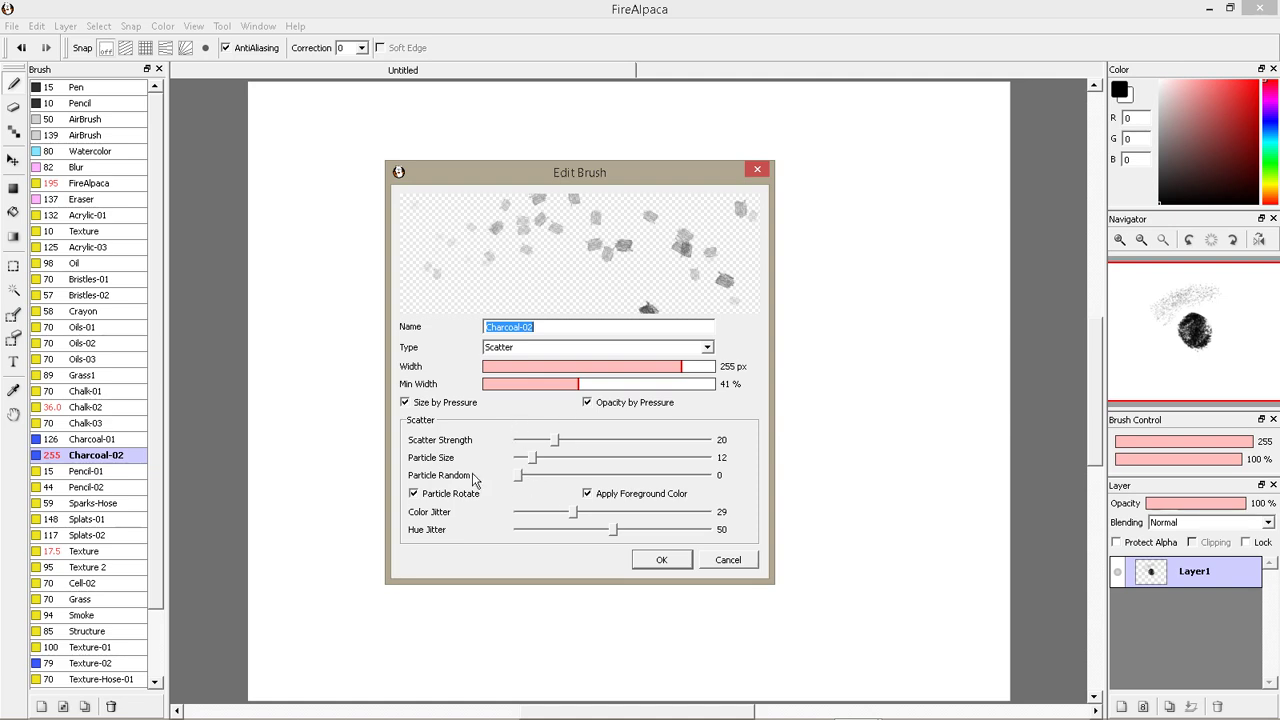
drag(557, 448, 660, 443)
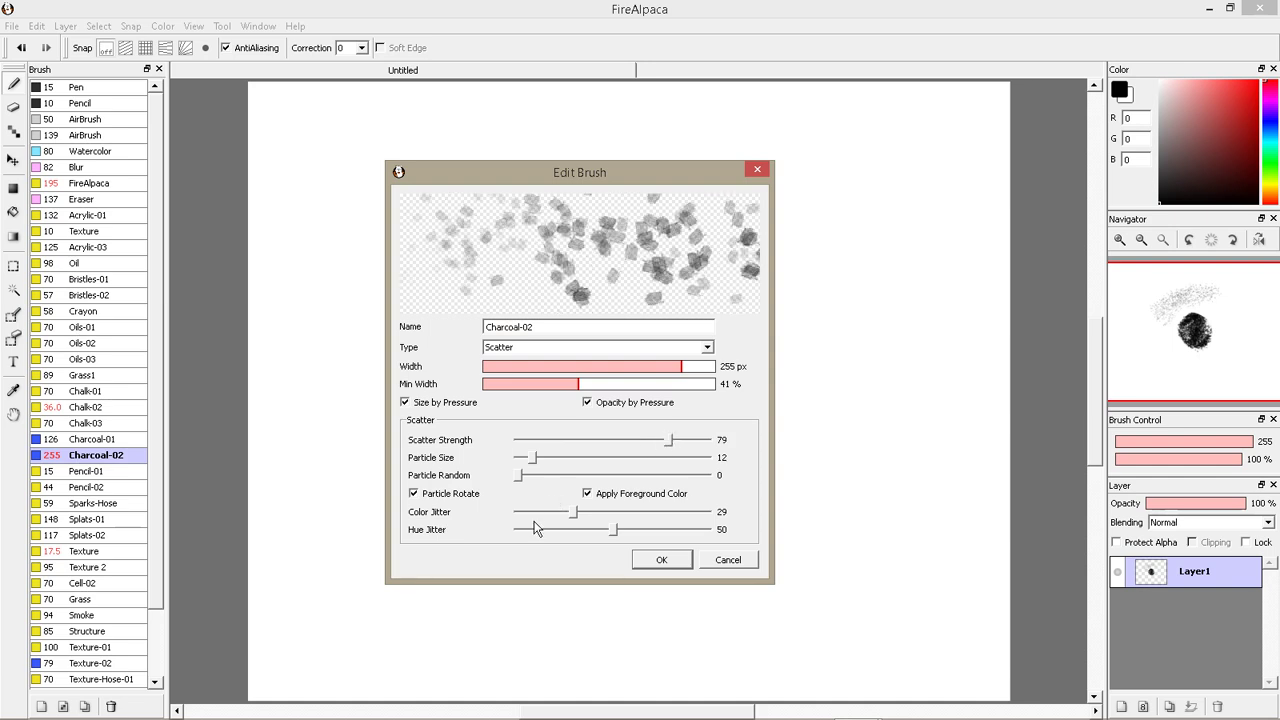
drag(530, 460, 627, 460)
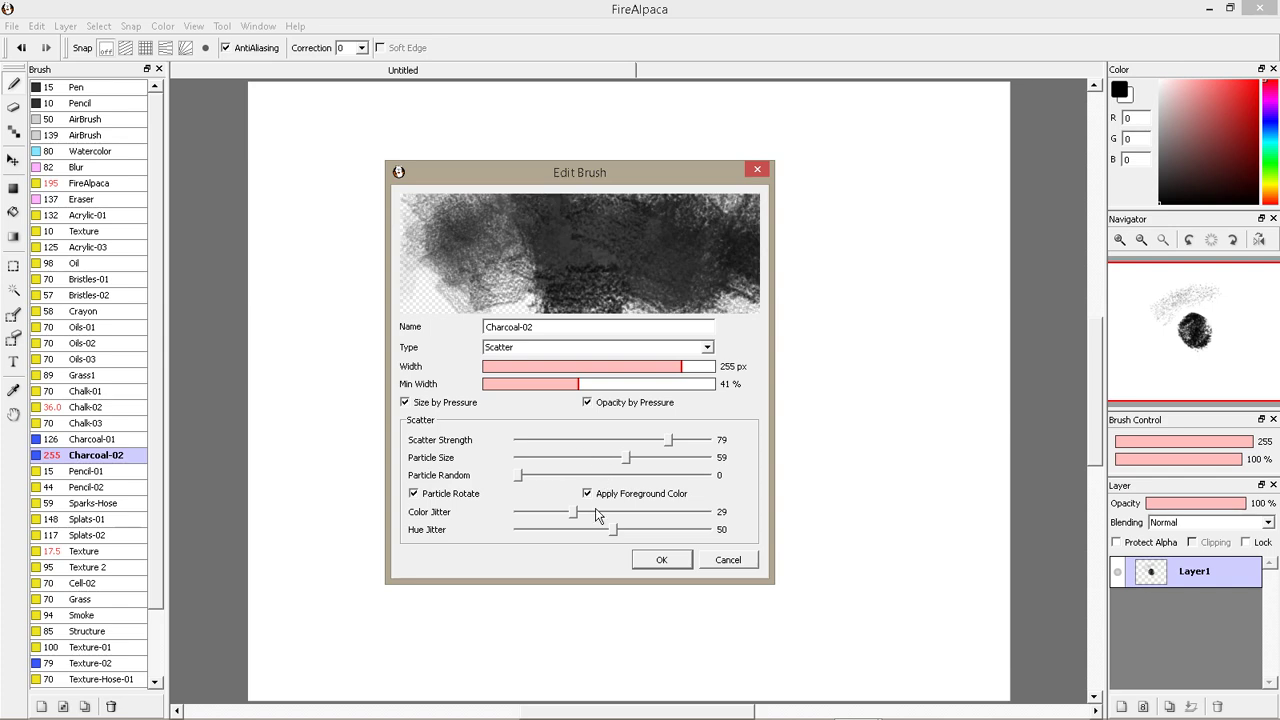
click(663, 560)
Paint a soft grey charcoal patch left of the blob, finishing at brush size 127
mouse_move(523, 340)
mouse_down()
mouse_move(493, 445)
mouse_move(541, 348)
mouse_move(495, 445)
mouse_move(558, 346)
mouse_move(531, 449)
mouse_move(542, 477)
mouse_up()
key(bracketleft)
key(bracketleft)
key(bracketleft)
mouse_move(510, 360)
mouse_down()
mouse_move(470, 410)
mouse_move(480, 320)
mouse_up()
Extend the charcoal band over the blob and streak it with light grey 136
mouse_move(592, 274)
mouse_down()
mouse_move(569, 313)
mouse_move(645, 292)
mouse_move(541, 341)
mouse_move(607, 310)
mouse_move(597, 323)
mouse_move(667, 303)
mouse_move(562, 296)
mouse_move(563, 284)
mouse_move(621, 255)
mouse_move(645, 263)
mouse_move(487, 405)
mouse_move(494, 382)
mouse_move(463, 400)
mouse_move(459, 428)
mouse_move(447, 407)
mouse_move(459, 489)
mouse_move(475, 441)
mouse_move(520, 455)
mouse_up()
drag(1180, 186, 1159, 137)
mouse_move(575, 305)
mouse_down()
mouse_move(605, 285)
mouse_move(587, 333)
mouse_move(575, 325)
mouse_move(515, 365)
mouse_move(565, 375)
mouse_move(535, 412)
mouse_up()
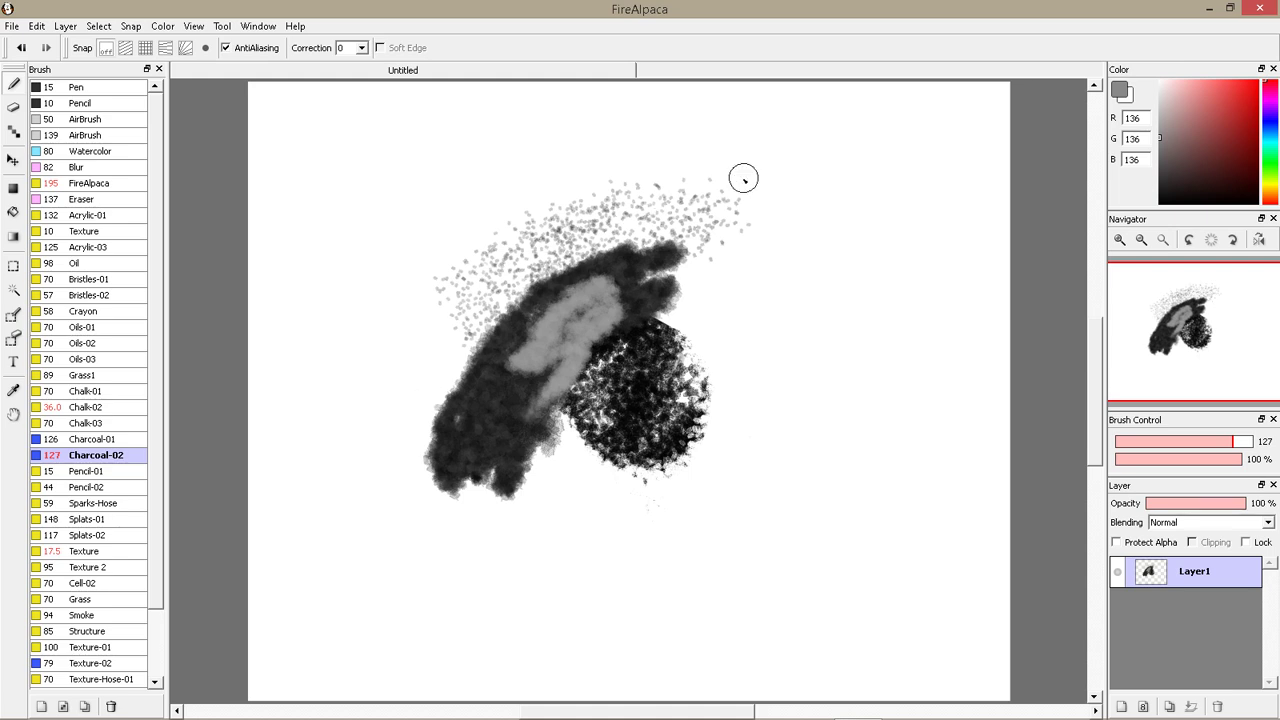
mouse_move(738, 268)
mouse_down()
mouse_move(694, 221)
mouse_move(662, 285)
mouse_move(650, 265)
mouse_move(683, 317)
mouse_move(660, 295)
mouse_move(705, 412)
mouse_up()
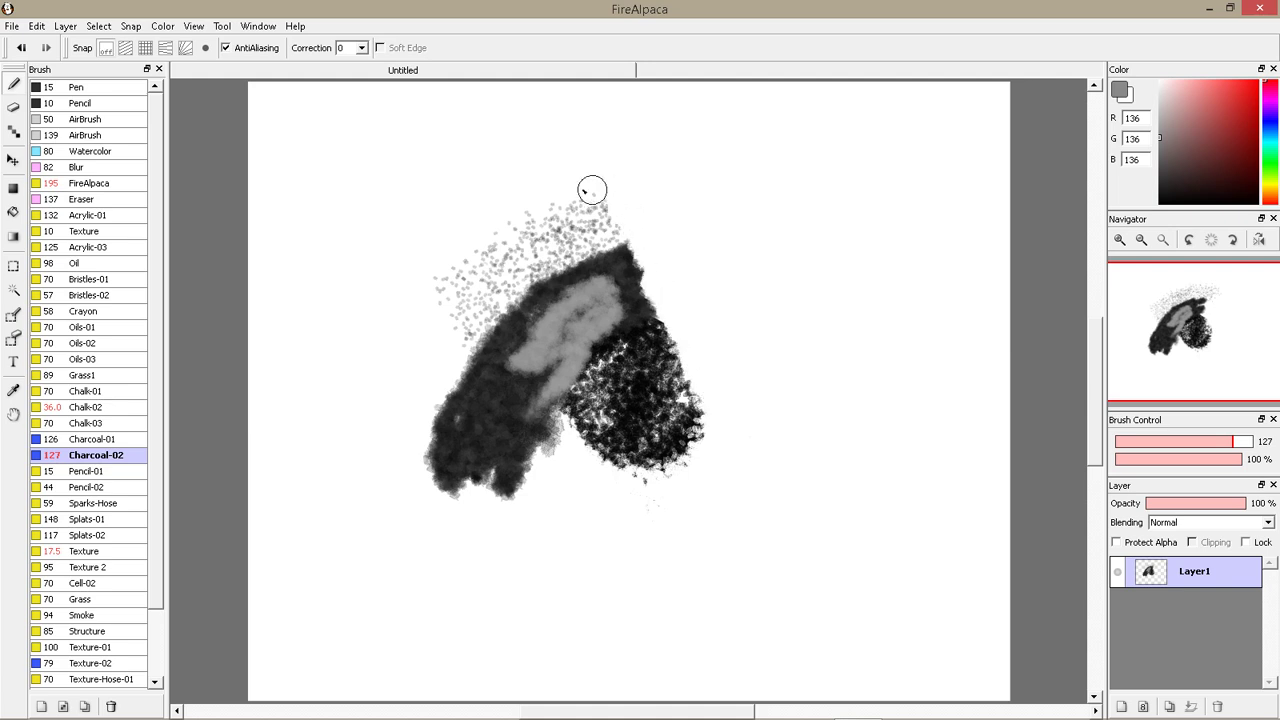
Erase stray spray dots and the band's ragged left edge, undoing the last stray stroke
drag(453, 271, 459, 272)
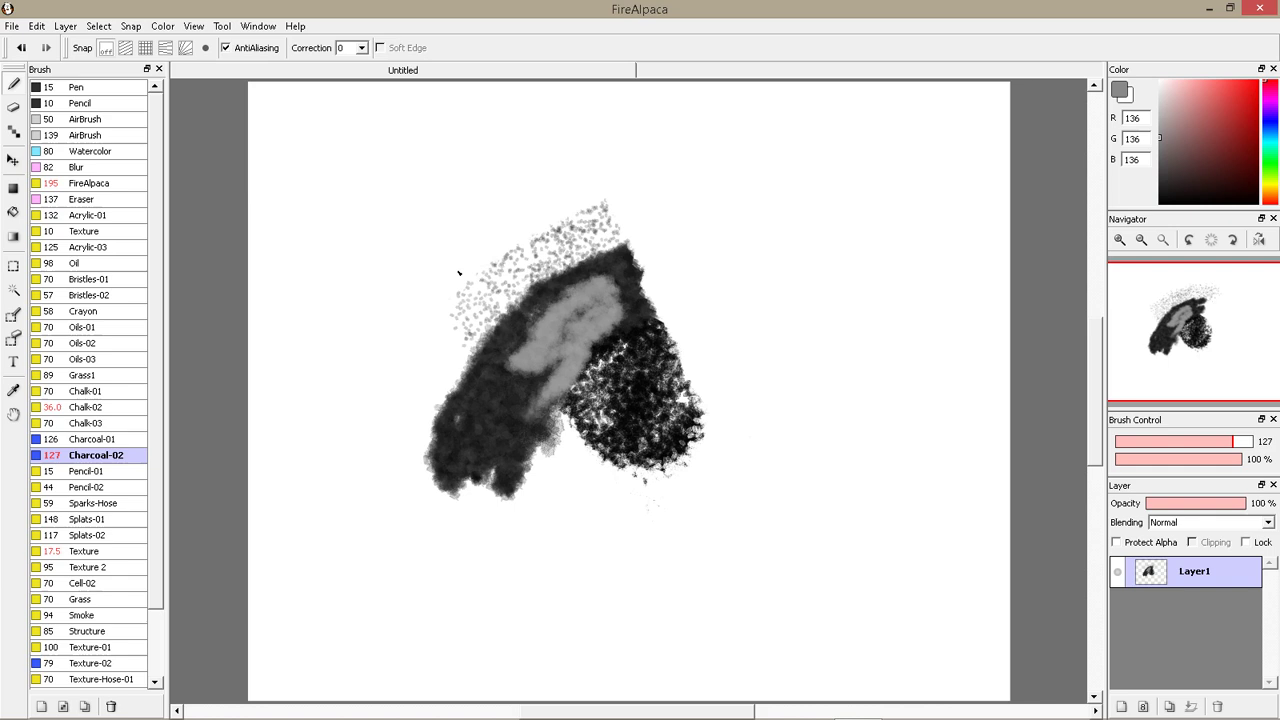
mouse_move(445, 385)
mouse_down()
mouse_move(428, 470)
mouse_move(444, 506)
mouse_move(447, 463)
mouse_move(465, 501)
mouse_move(450, 459)
mouse_move(491, 527)
mouse_move(461, 520)
mouse_move(415, 415)
mouse_move(478, 490)
mouse_up()
key(ctrl+z)
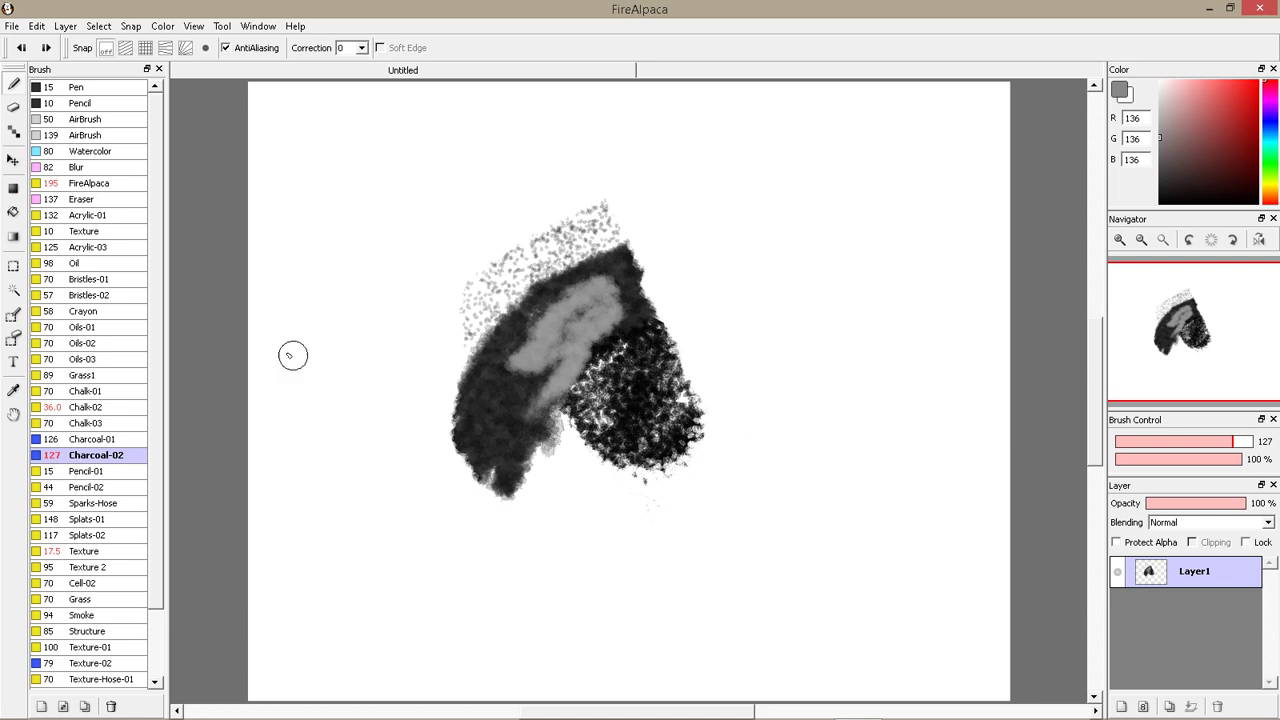
Rectangle-select the drawing, shift it down-left, drag the corners into a perspective warp, apply, and deselect
click(13, 266)
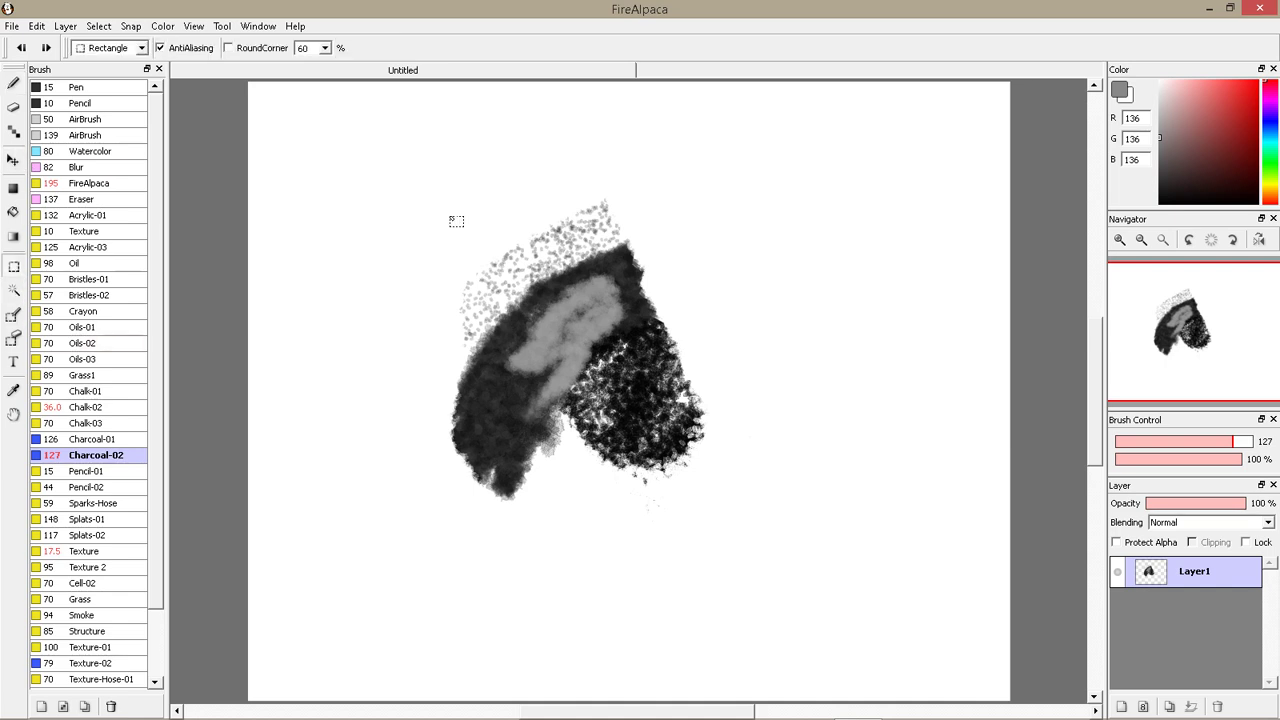
mouse_move(406, 146)
mouse_down()
mouse_move(428, 466)
mouse_move(790, 511)
mouse_move(770, 547)
mouse_up()
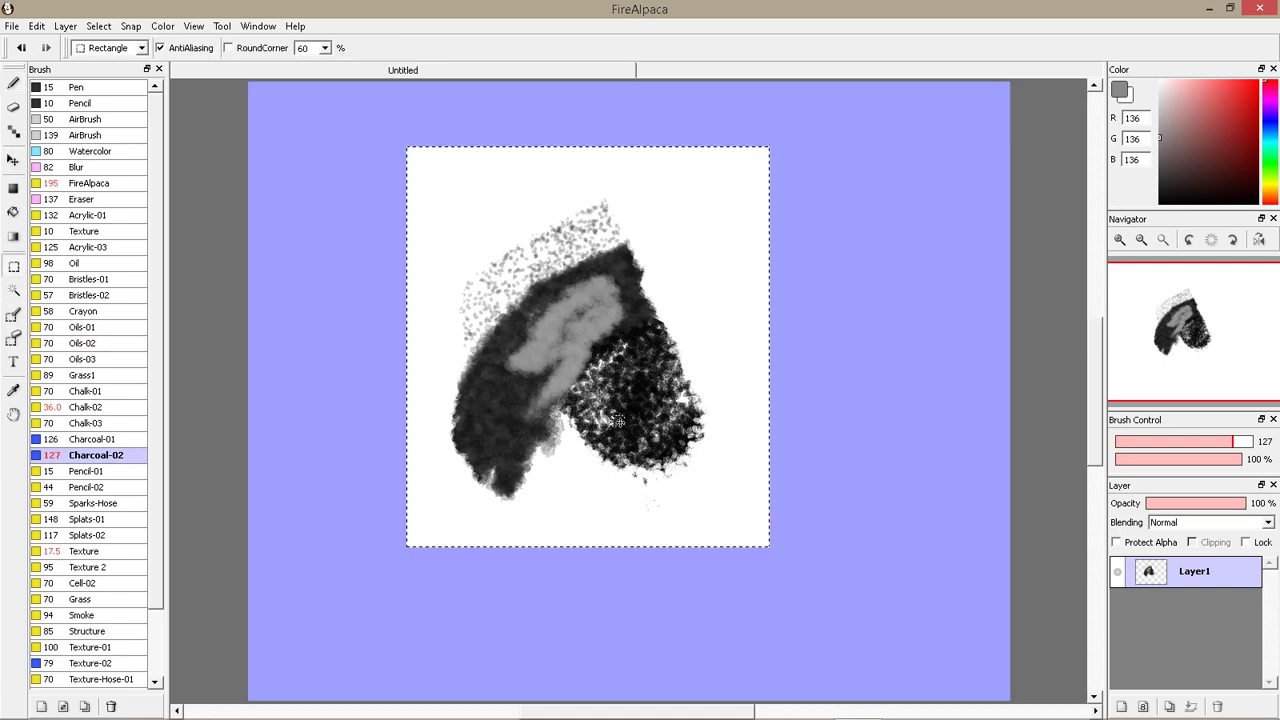
key(ctrl+t)
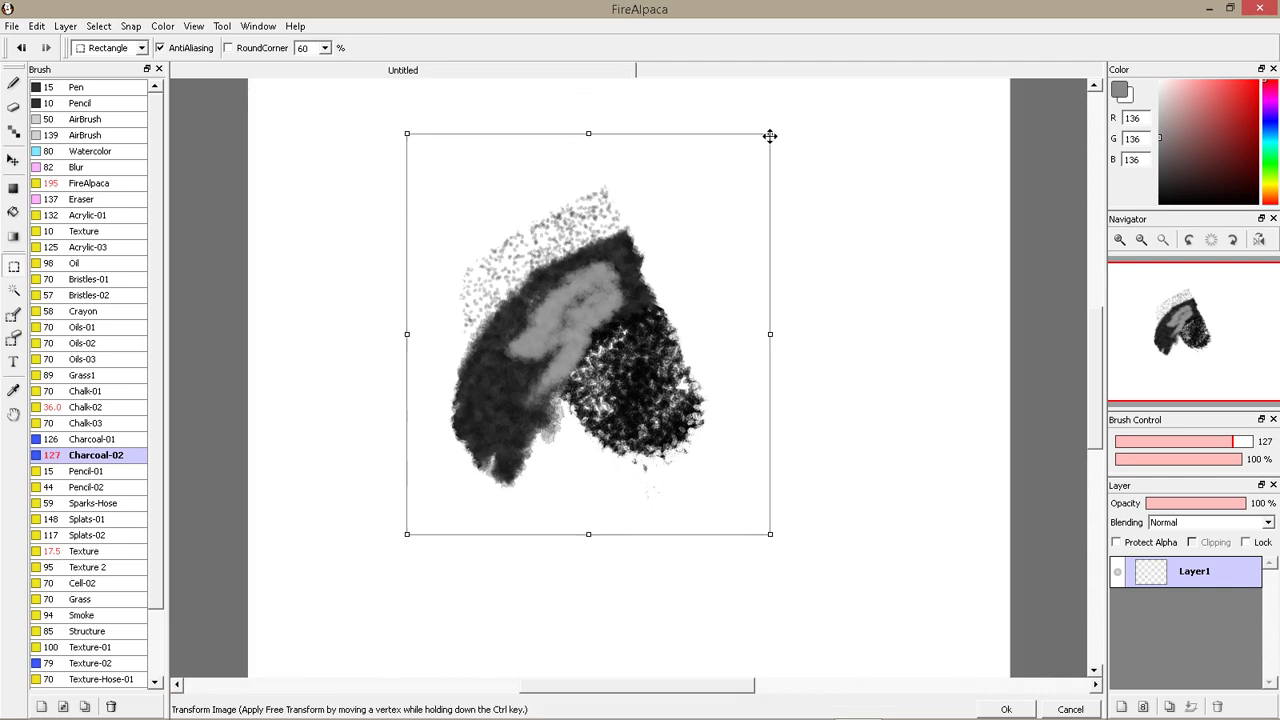
drag(756, 158, 876, 268)
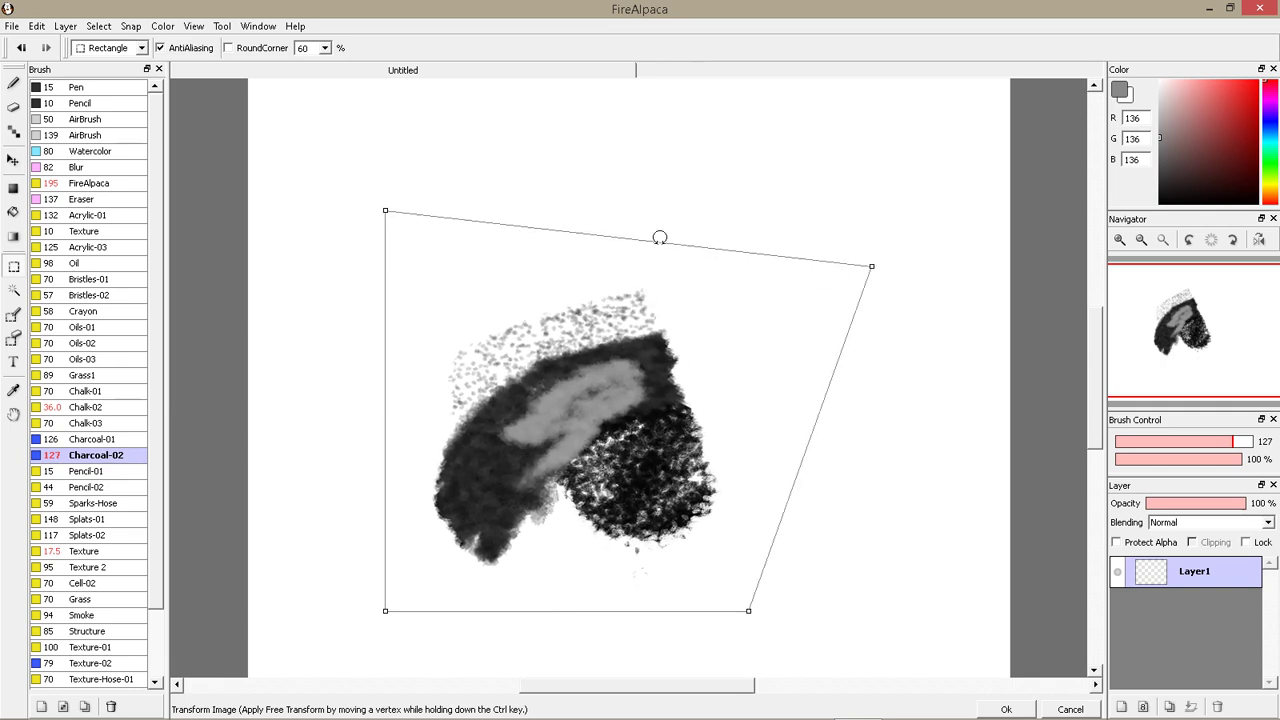
drag(382, 212, 332, 253)
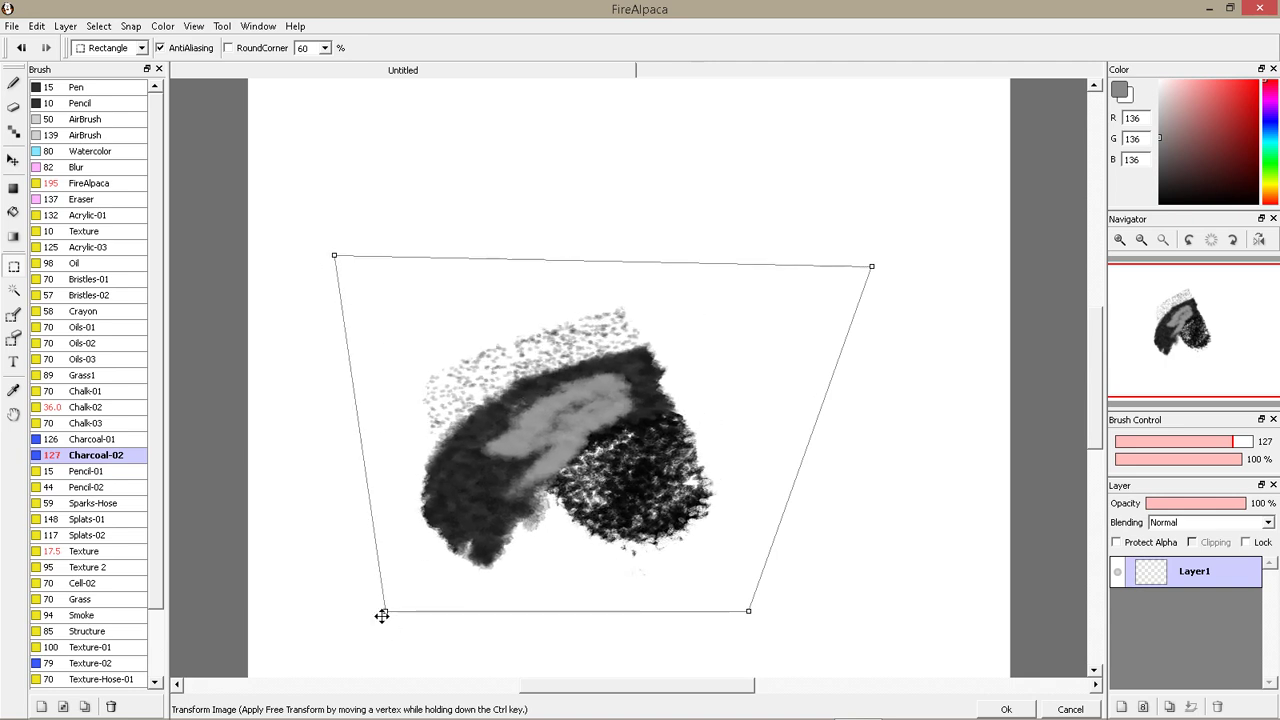
drag(381, 616, 372, 572)
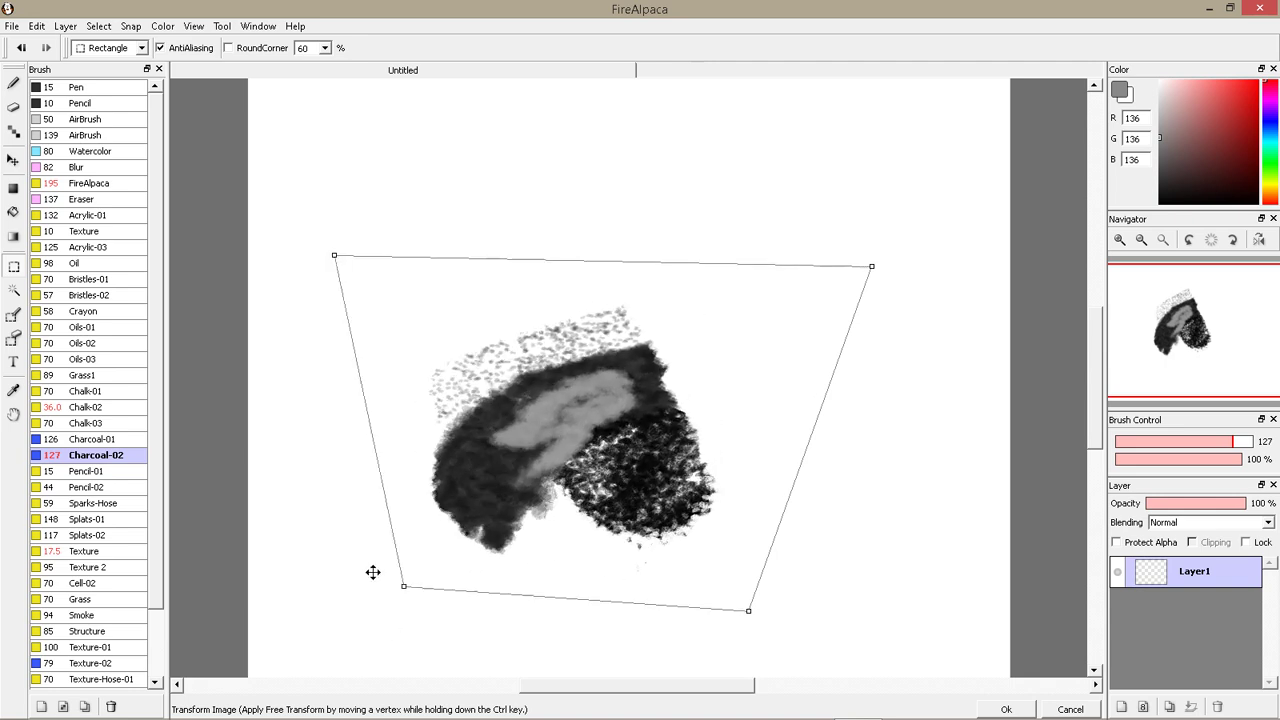
drag(746, 609, 793, 557)
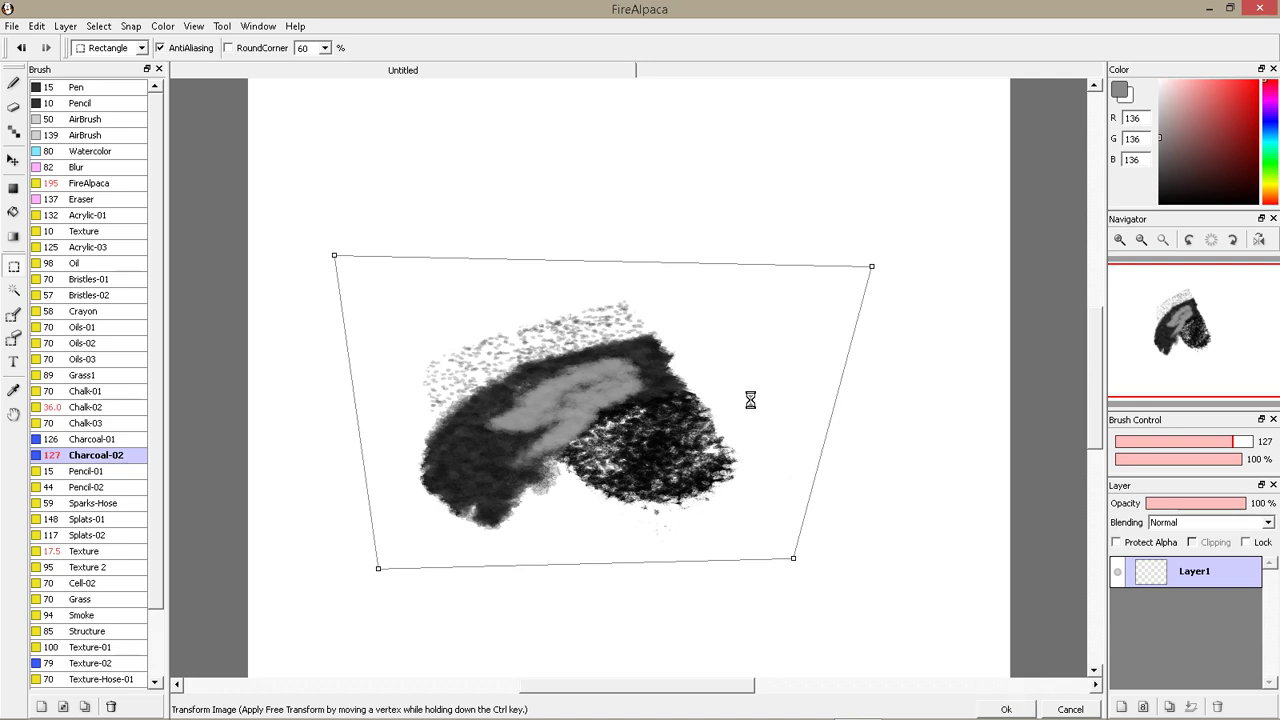
key(Return)
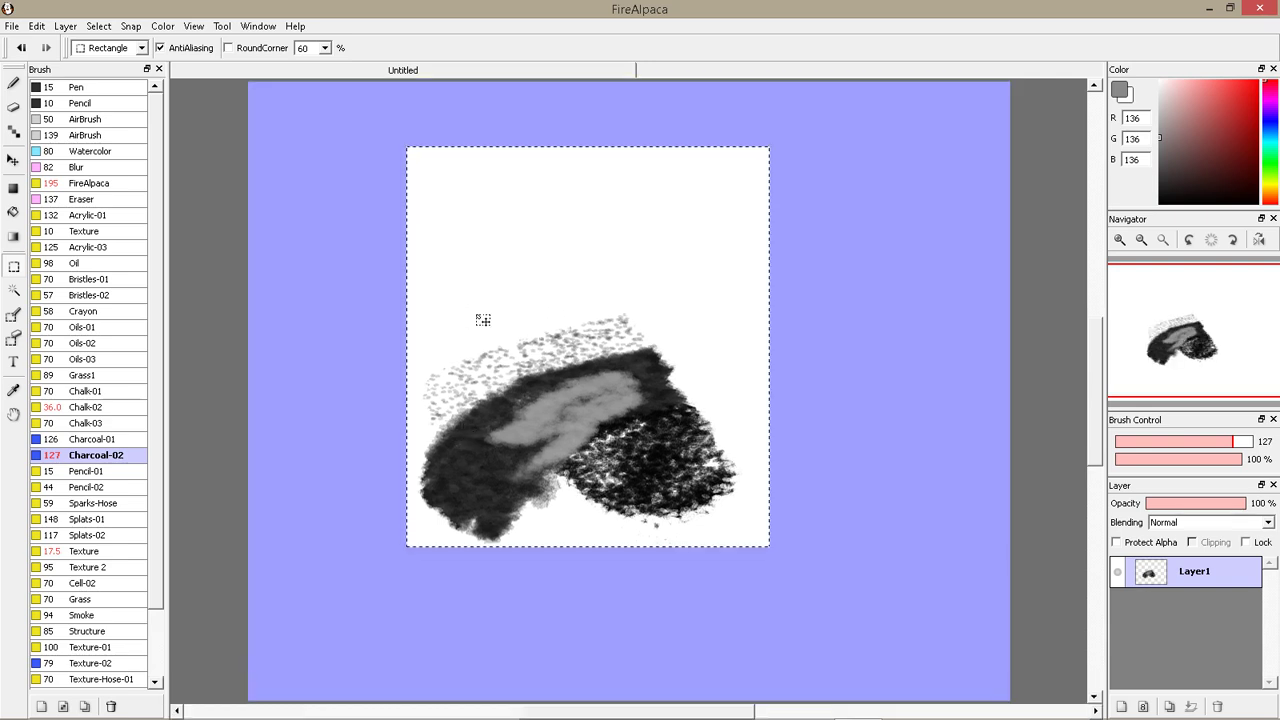
key(ctrl+d)
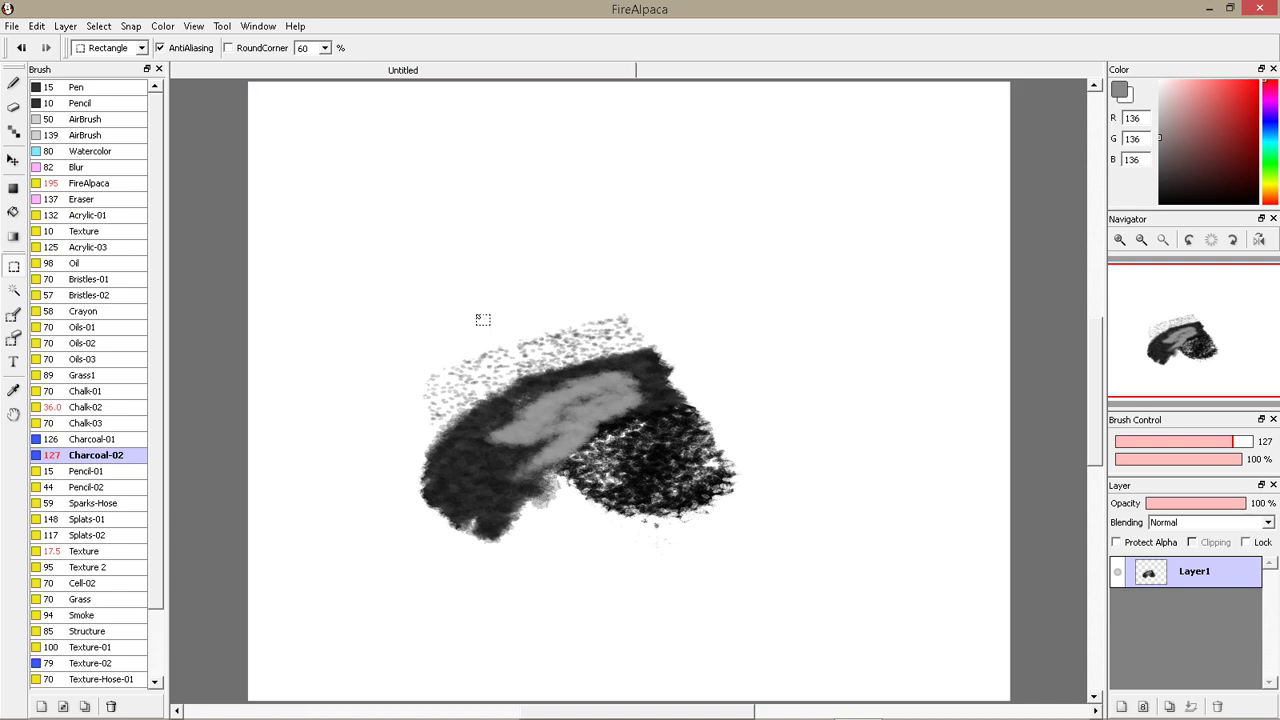